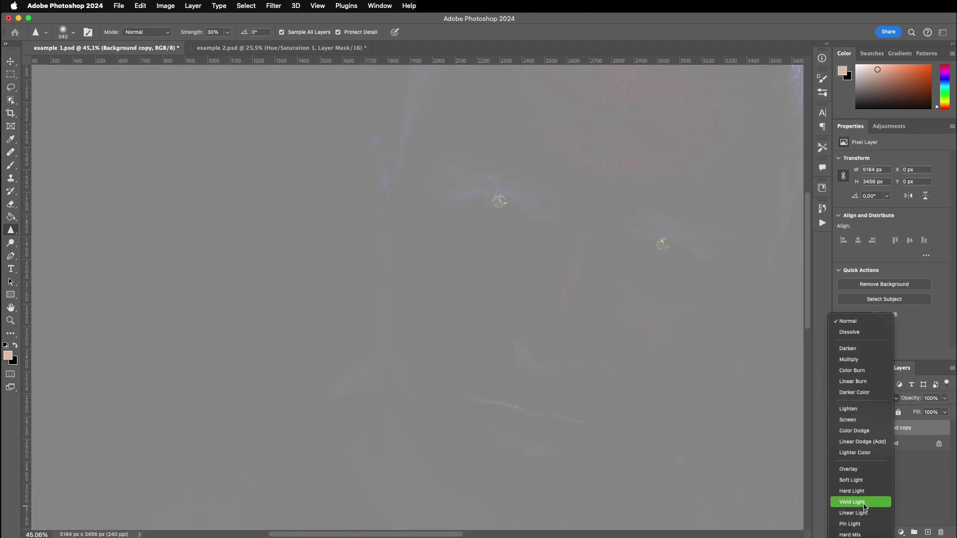
Set the Background copy layer's blend mode to Vivid Light and apply a High Pass filter with a radius of about 21.9 pixels
left_click(865, 505)
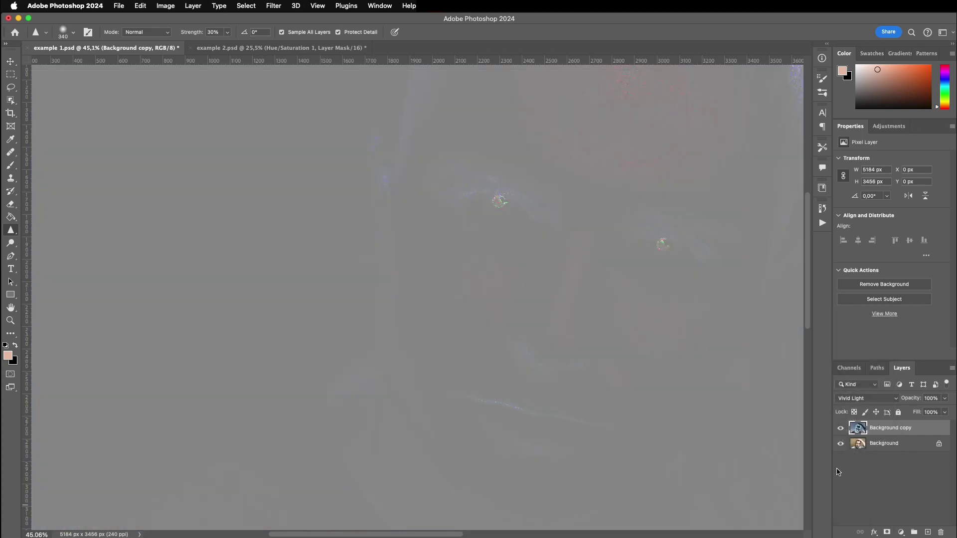
left_click(275, 6)
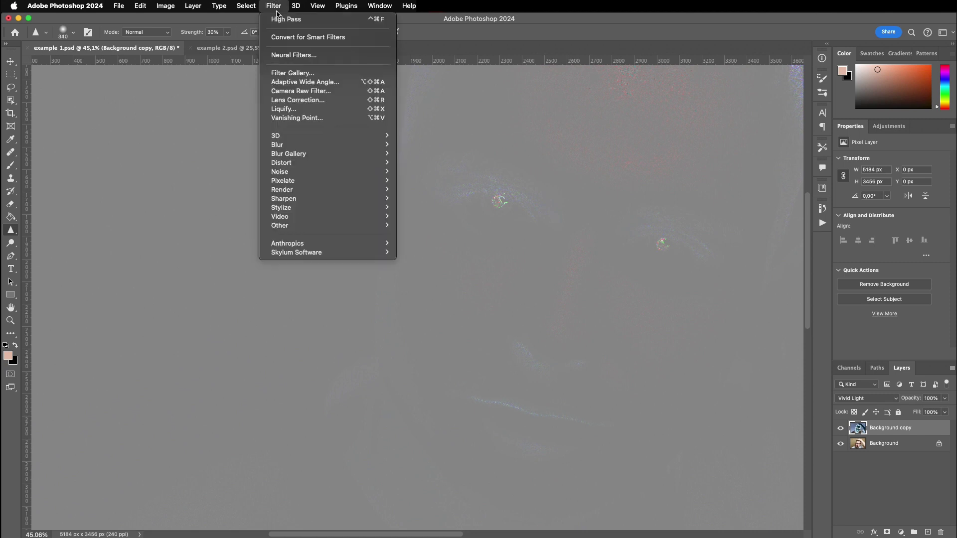
mouse_move(352, 226)
left_click(408, 237)
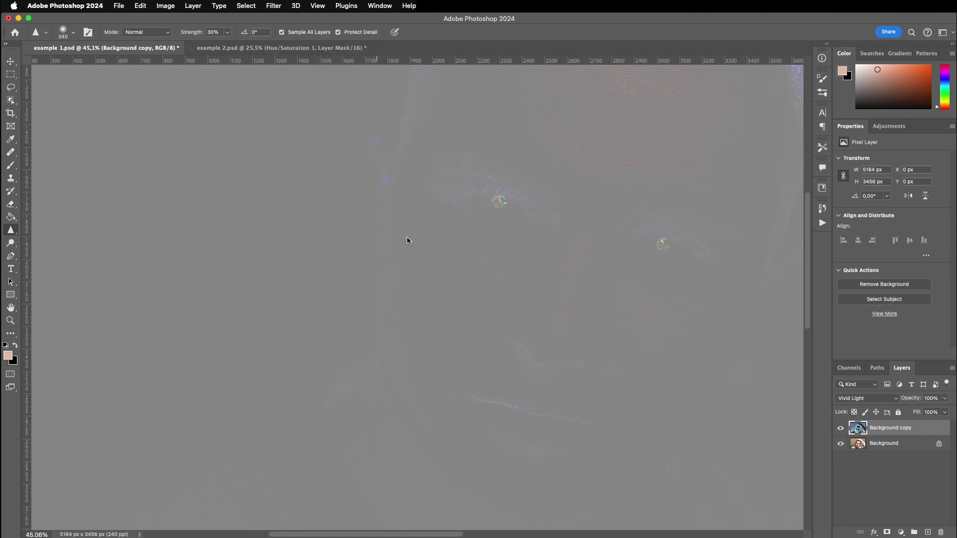
scroll(533, 294, "up", 1)
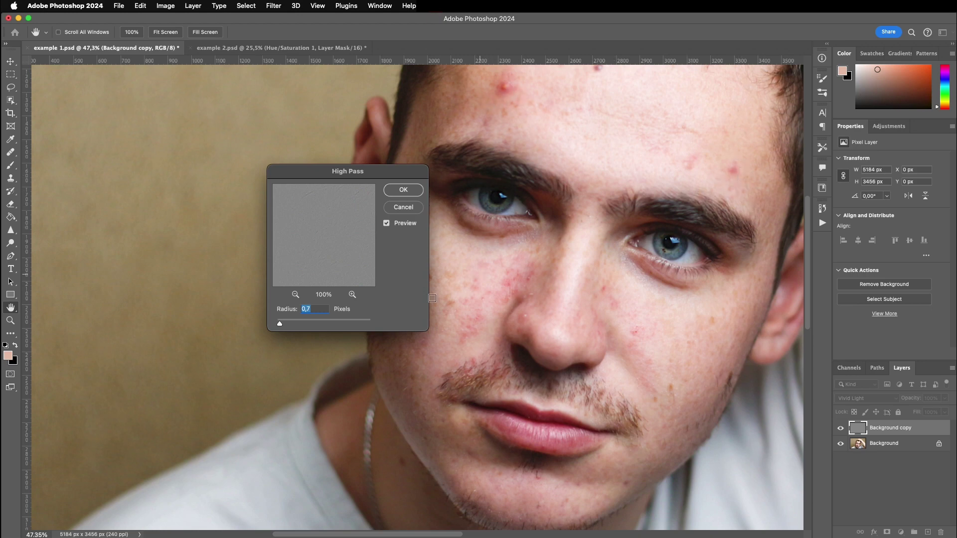
left_click_drag(283, 327, 310, 329)
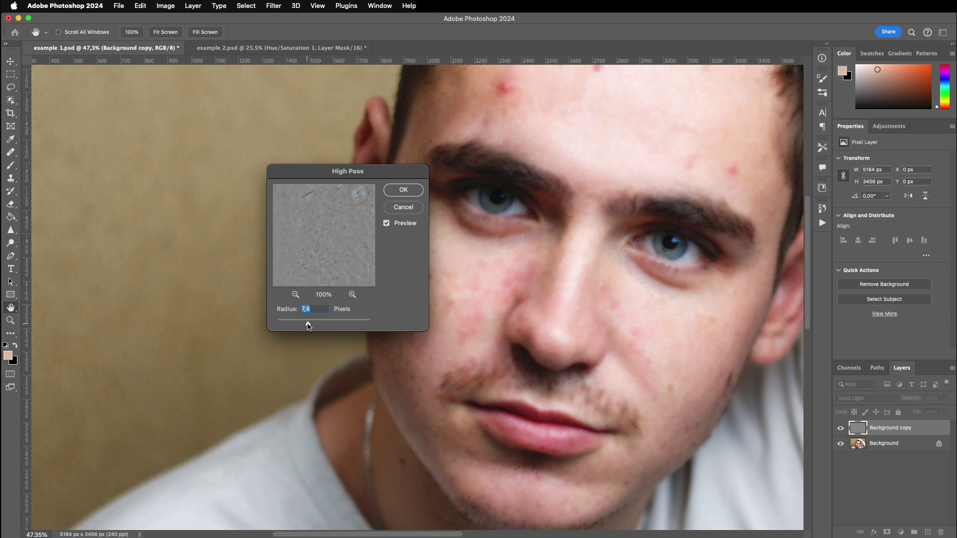
left_click_drag(309, 327, 319, 326)
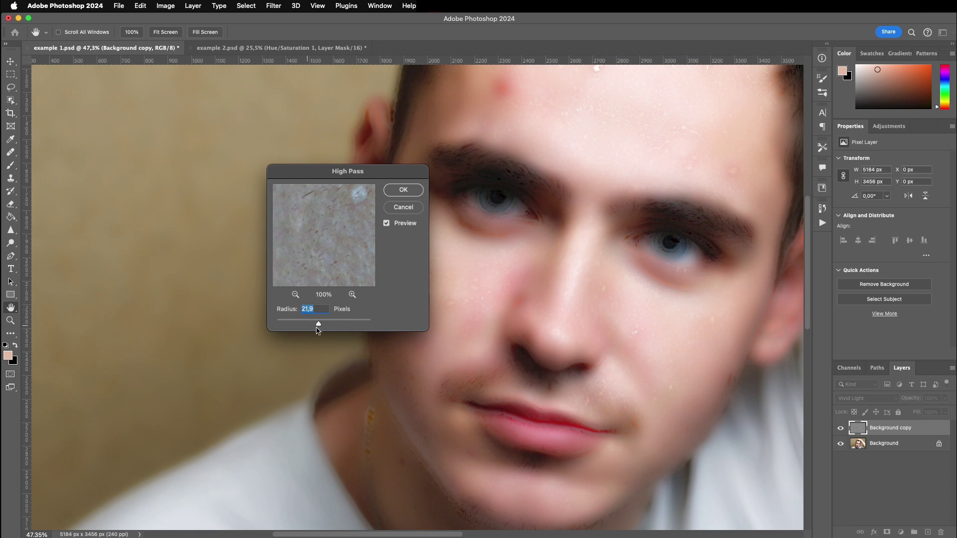
left_click(403, 190)
key("r")
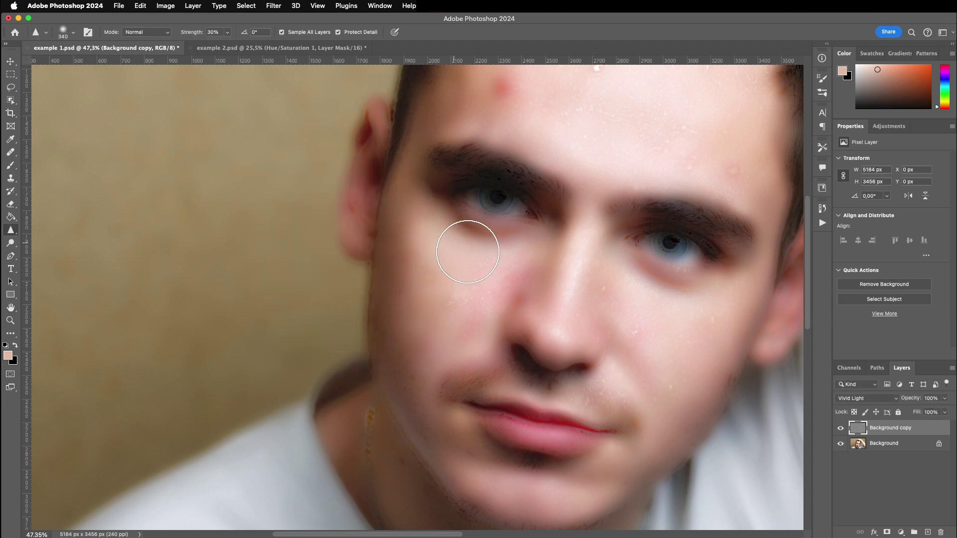
Apply a Gaussian Blur to the Background copy layer with a radius slightly above 7.6 pixels, bringing back fine skin texture
left_click(277, 7)
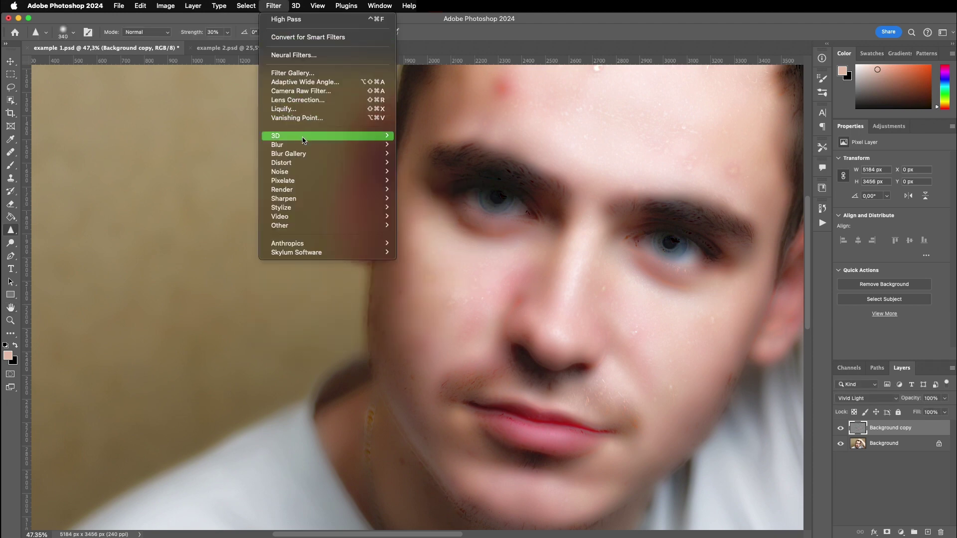
mouse_move(307, 148)
left_click(431, 182)
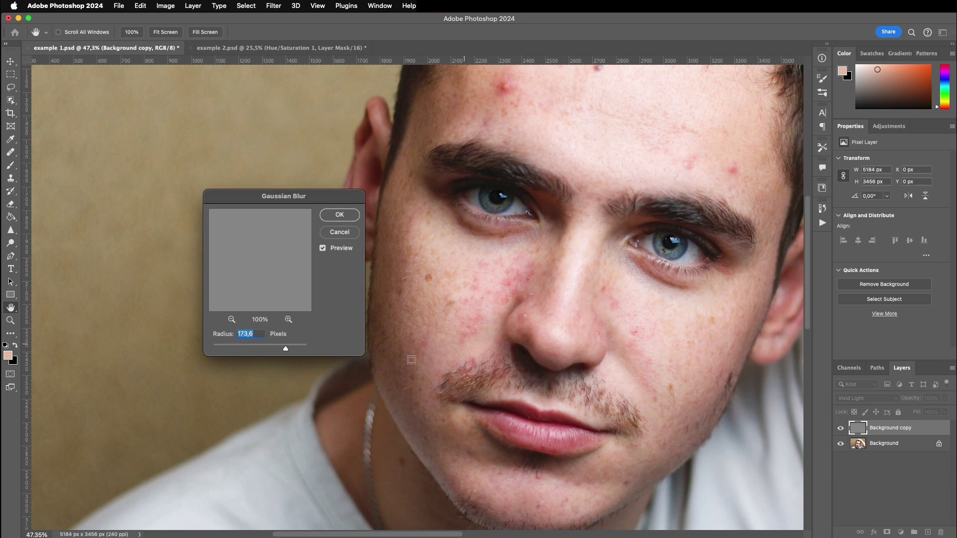
left_click_drag(286, 351, 245, 350)
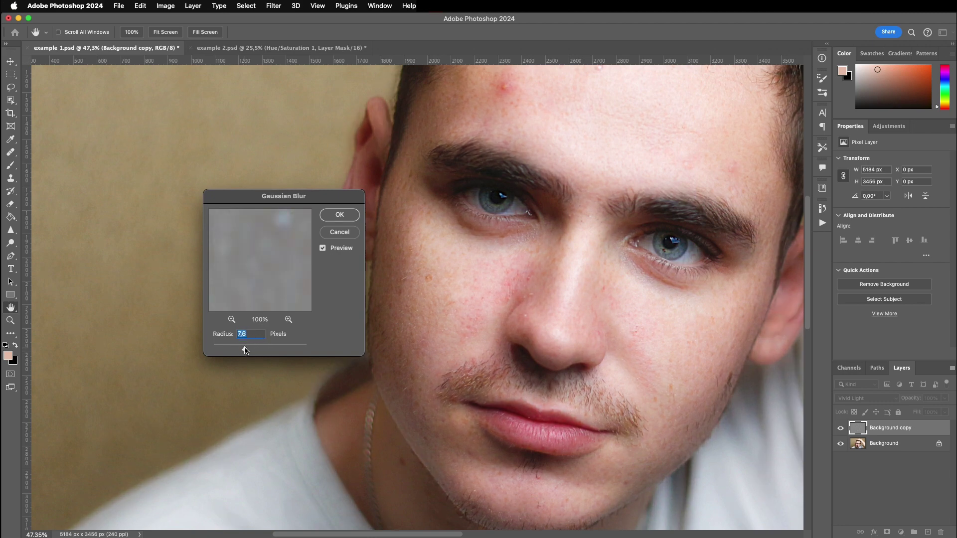
scroll(452, 281, "up", 3)
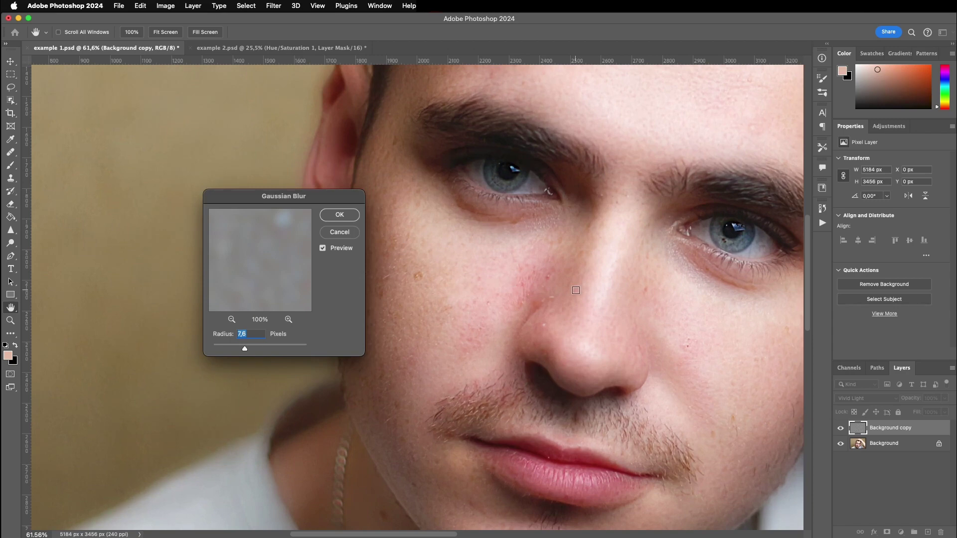
scroll(576, 290, "up", 1)
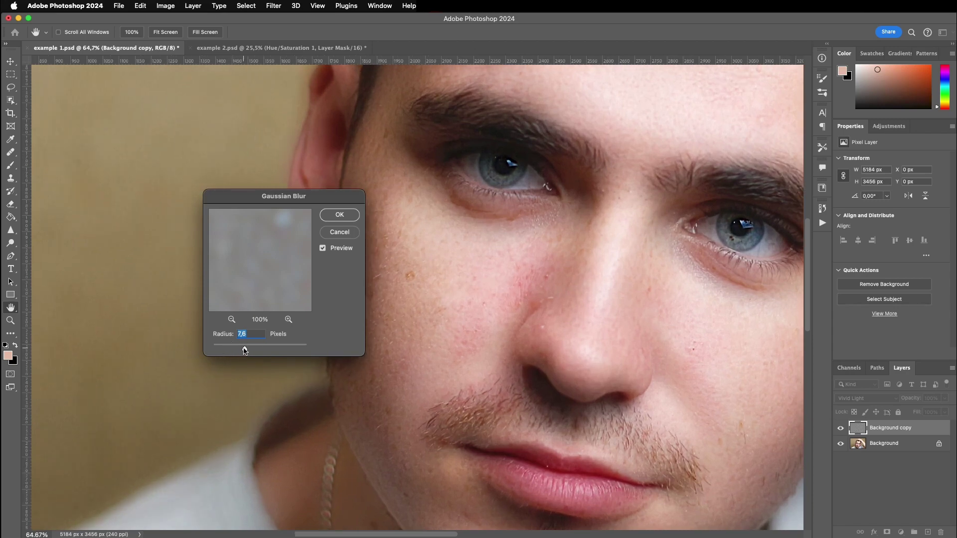
left_click_drag(245, 351, 251, 351)
left_click(339, 215)
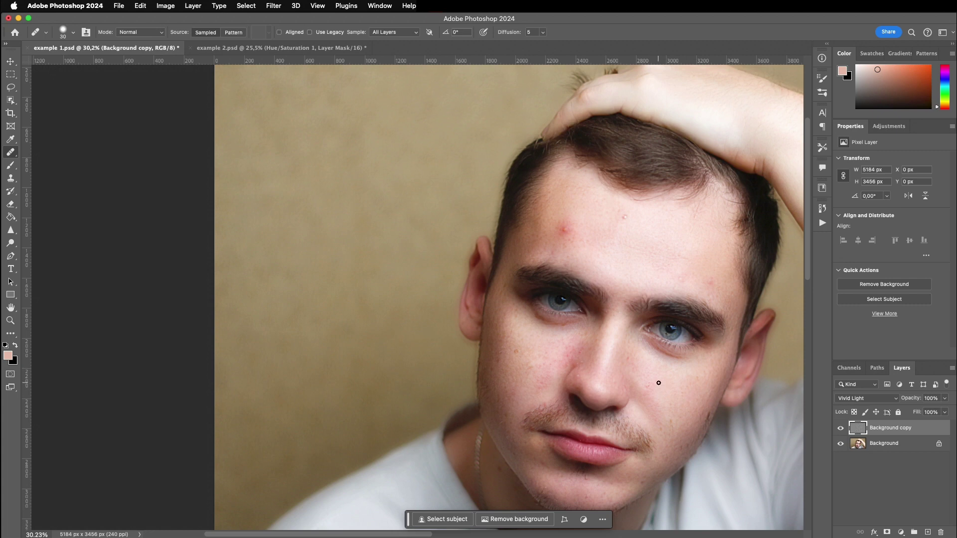
Add a layer mask to the Background copy layer and invert it to black to hide the smoothing effect
left_click_drag(657, 368, 536, 303)
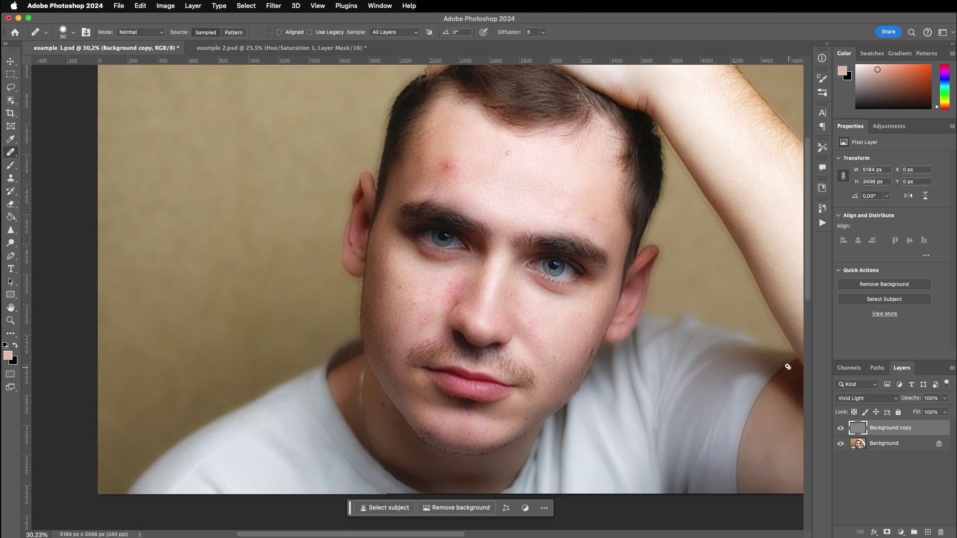
left_click(888, 532)
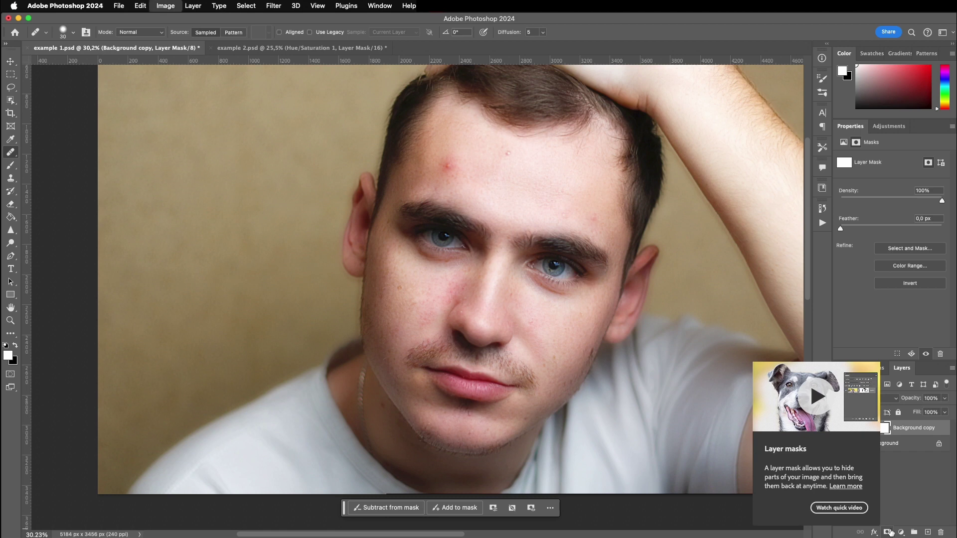
key("super+i")
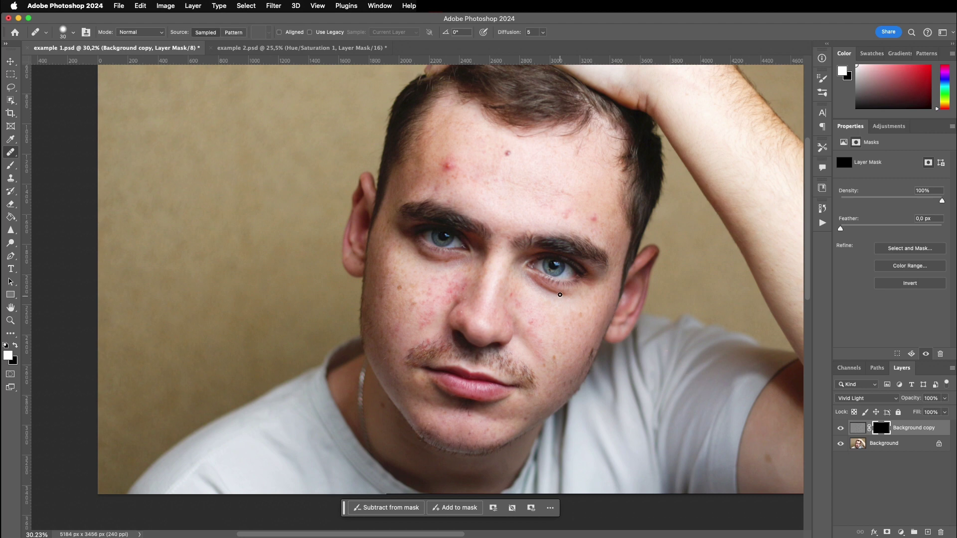
Paint white on the layer mask with a 250 px brush at 10% flow over the cheeks and forehead
key("b")
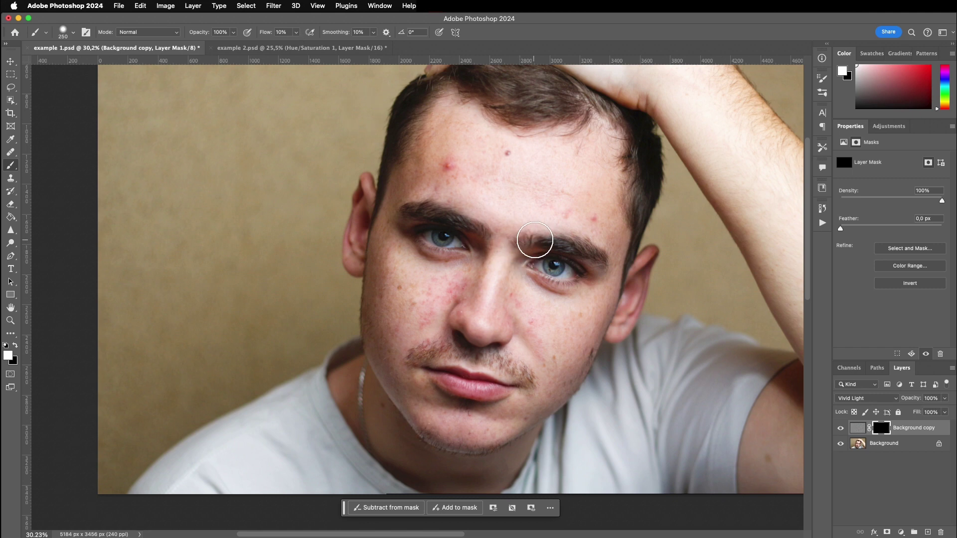
mouse_move(514, 308)
left_mouse_down()
mouse_move(536, 334)
mouse_move(519, 295)
mouse_move(549, 336)
mouse_move(583, 325)
mouse_move(565, 381)
mouse_move(566, 344)
mouse_move(559, 357)
mouse_move(597, 308)
mouse_move(602, 322)
mouse_move(611, 289)
left_mouse_up()
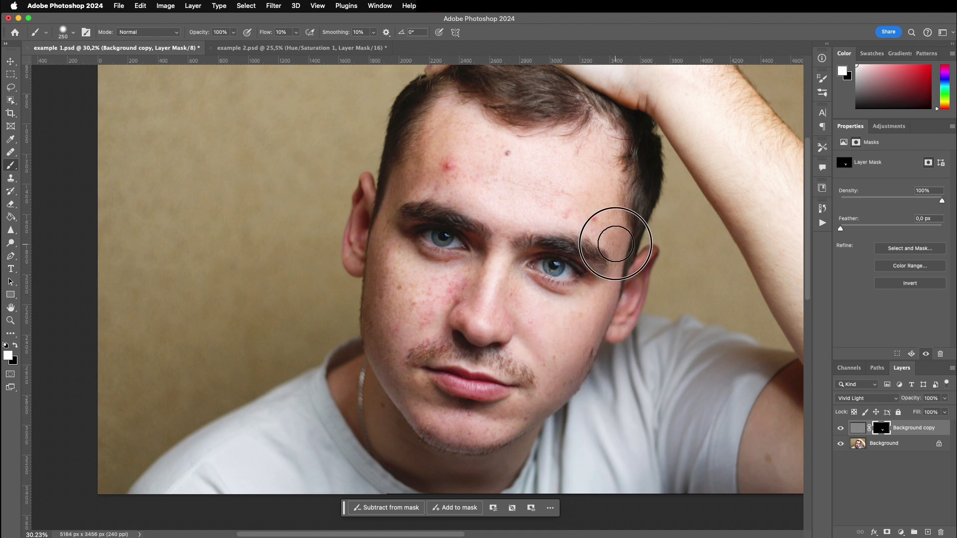
mouse_move(624, 209)
left_mouse_down()
mouse_move(528, 213)
mouse_move(628, 216)
mouse_move(589, 224)
mouse_move(522, 209)
mouse_move(513, 224)
mouse_move(495, 268)
mouse_move(500, 314)
mouse_move(511, 293)
mouse_move(534, 350)
mouse_move(524, 317)
mouse_move(529, 335)
mouse_move(561, 350)
mouse_move(495, 306)
mouse_move(456, 313)
mouse_move(470, 325)
mouse_move(444, 307)
mouse_move(451, 311)
mouse_move(431, 323)
mouse_move(413, 283)
mouse_move(432, 308)
mouse_move(463, 282)
mouse_move(469, 297)
mouse_move(452, 314)
mouse_move(461, 295)
mouse_move(392, 317)
mouse_move(394, 301)
mouse_move(403, 388)
mouse_move(424, 416)
mouse_move(482, 417)
mouse_move(466, 417)
mouse_move(485, 425)
mouse_move(439, 423)
mouse_move(487, 432)
mouse_move(522, 401)
mouse_move(508, 435)
mouse_move(560, 398)
mouse_move(569, 366)
mouse_move(546, 413)
mouse_move(477, 416)
mouse_move(448, 393)
mouse_move(405, 380)
mouse_move(391, 325)
mouse_move(413, 310)
mouse_move(427, 342)
mouse_move(431, 317)
mouse_move(459, 282)
mouse_move(449, 274)
mouse_move(416, 285)
mouse_move(394, 278)
mouse_move(415, 288)
left_mouse_up()
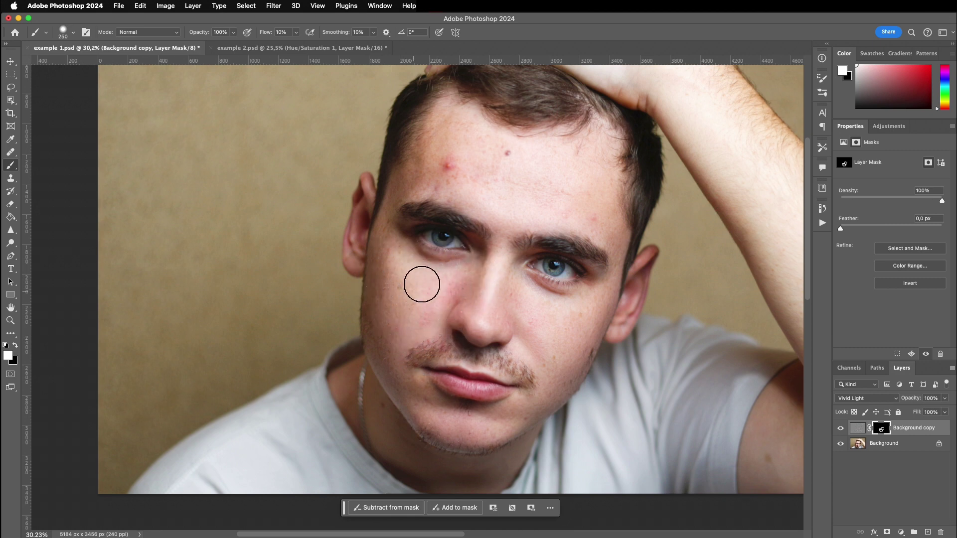
mouse_move(509, 139)
left_mouse_down()
mouse_move(449, 176)
mouse_move(450, 191)
mouse_move(447, 158)
mouse_move(493, 184)
mouse_move(429, 186)
mouse_move(456, 135)
mouse_move(461, 167)
mouse_move(610, 227)
mouse_move(595, 185)
mouse_move(515, 195)
mouse_move(469, 176)
mouse_move(455, 129)
mouse_move(438, 181)
left_mouse_up()
Create a new layer above Background copy and remove the large red blemish on the forehead with the Healing Brush
left_click(927, 533)
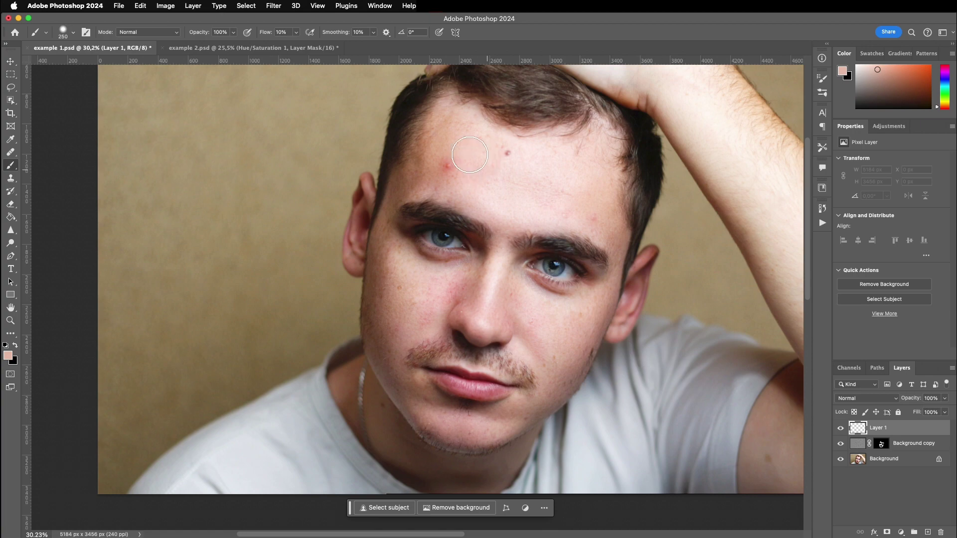
scroll(453, 160, "up", 5)
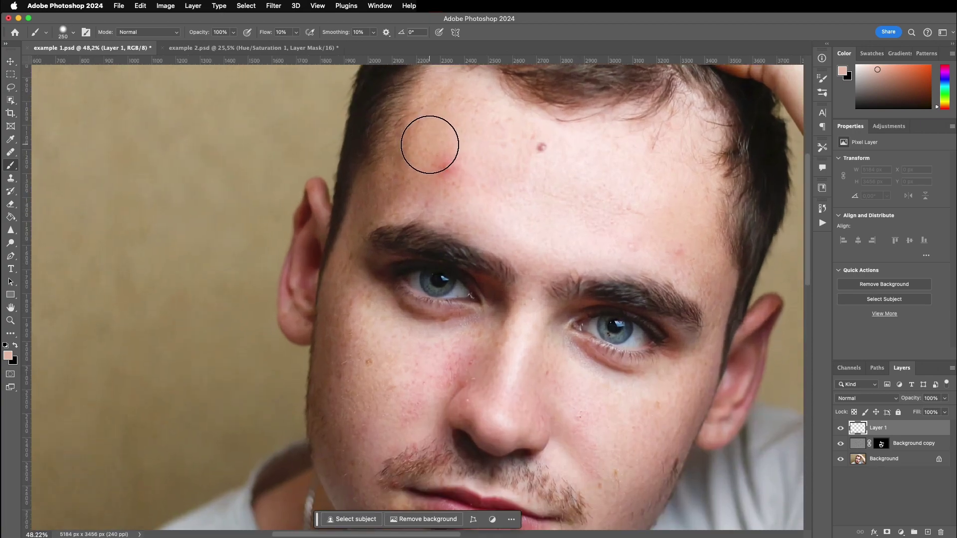
key("j")
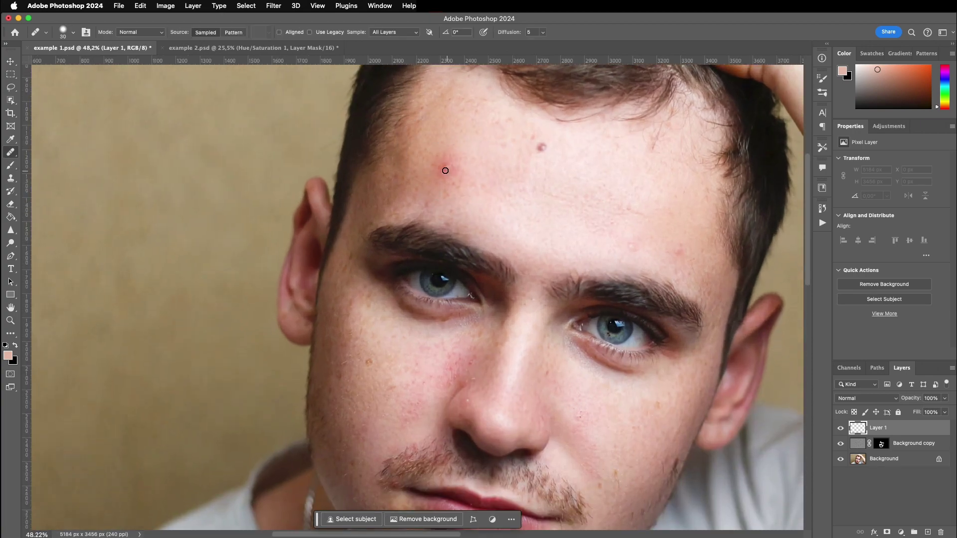
left_click_drag(449, 190, 456, 190)
left_click(447, 169)
mouse_move(449, 170)
left_mouse_down()
mouse_move(431, 166)
mouse_move(459, 185)
mouse_move(431, 165)
left_mouse_up()
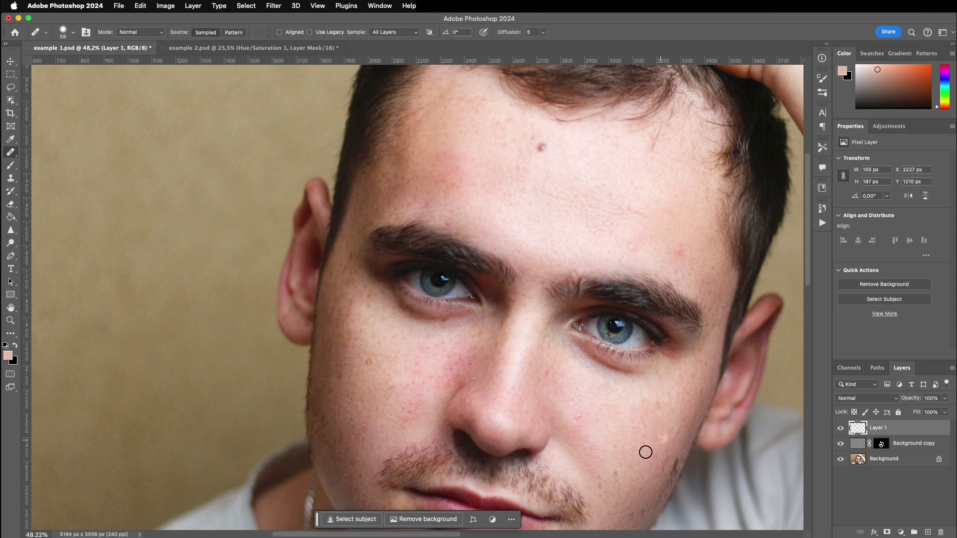
Heal the small remaining blemishes on the cheeks with the Healing Brush on Layer 1
scroll(583, 435, "up", 3)
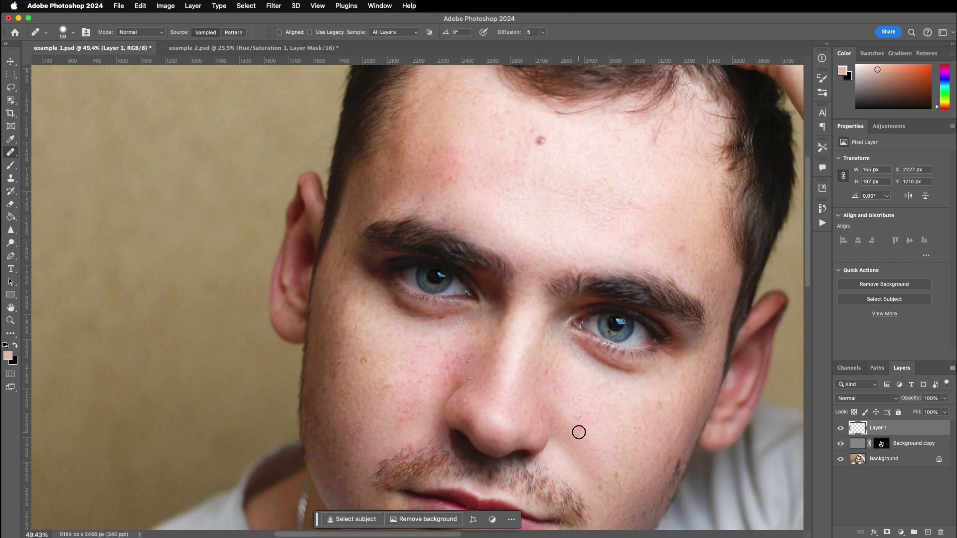
mouse_move(591, 436)
left_mouse_down()
mouse_move(586, 408)
mouse_move(568, 414)
left_mouse_up()
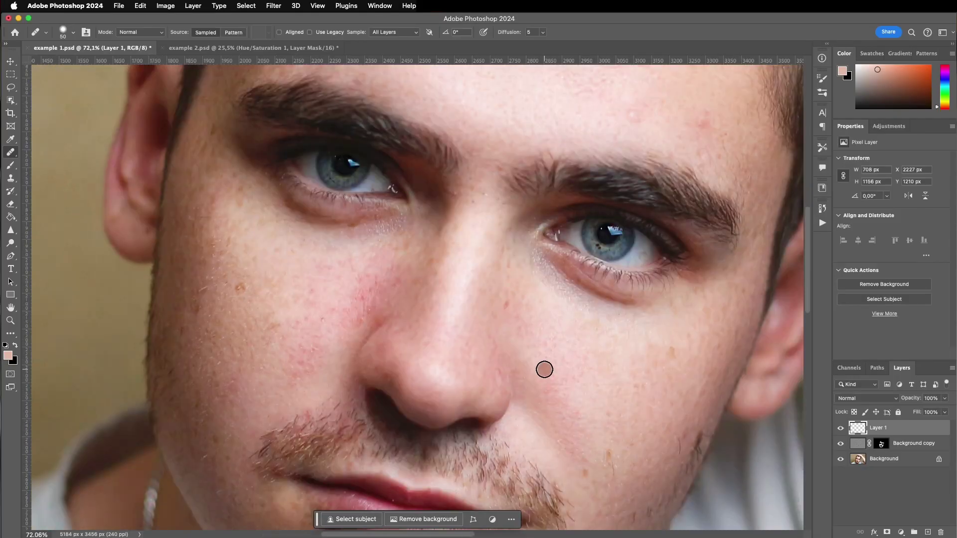
left_click(306, 281)
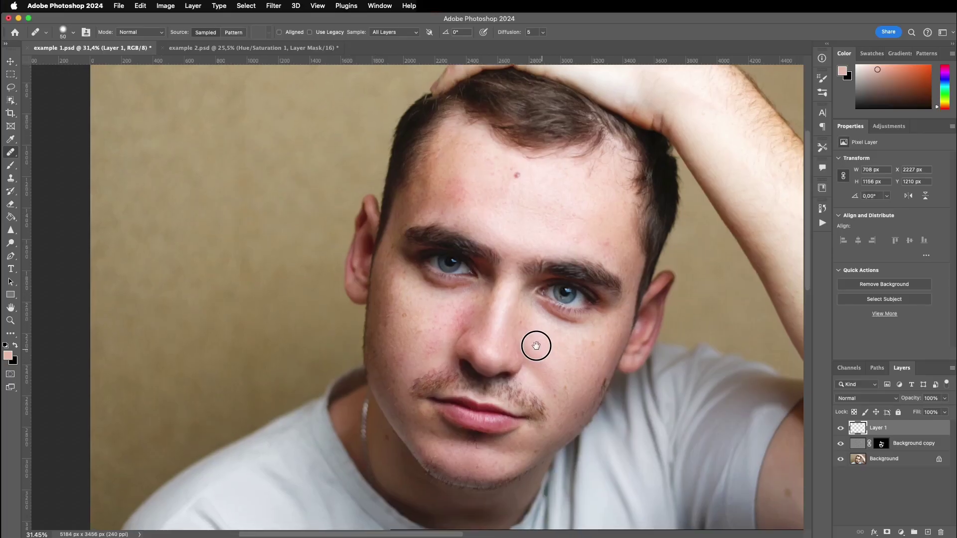
Create a new top layer and fill it using Apply Image with the Merged layer, RGB channel and Multiply blending at 100% opacity
left_click_drag(536, 345, 528, 338)
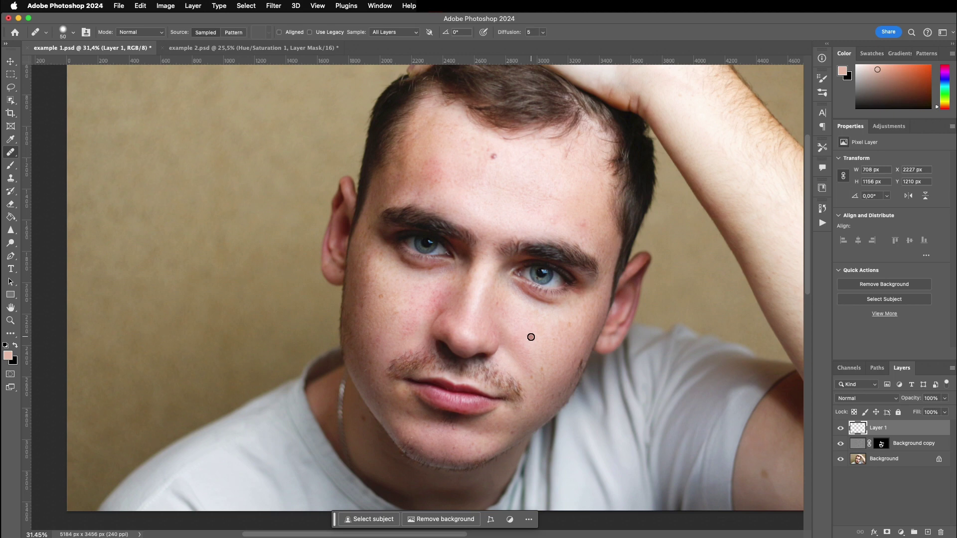
left_click(783, 412)
left_click(928, 532)
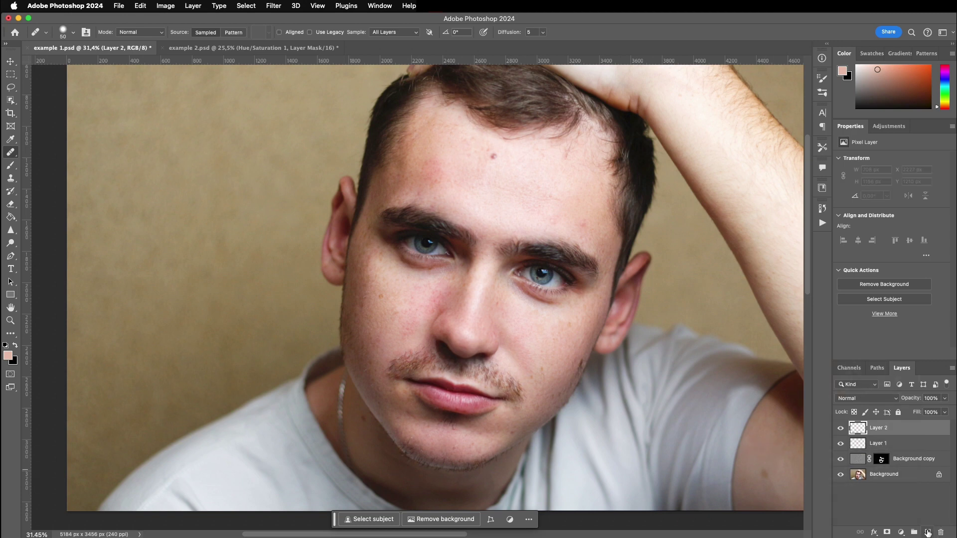
left_click(170, 7)
left_click(183, 163)
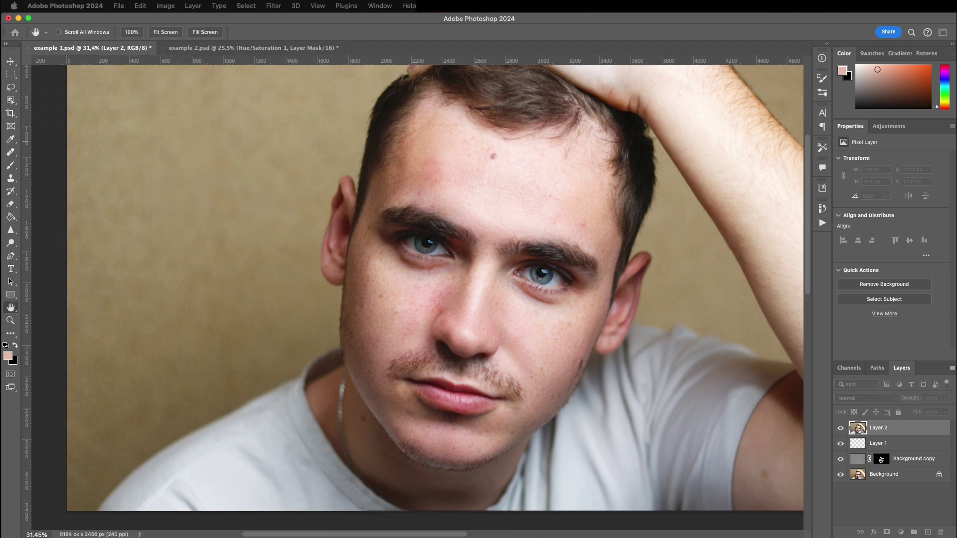
left_click_drag(690, 123, 603, 123)
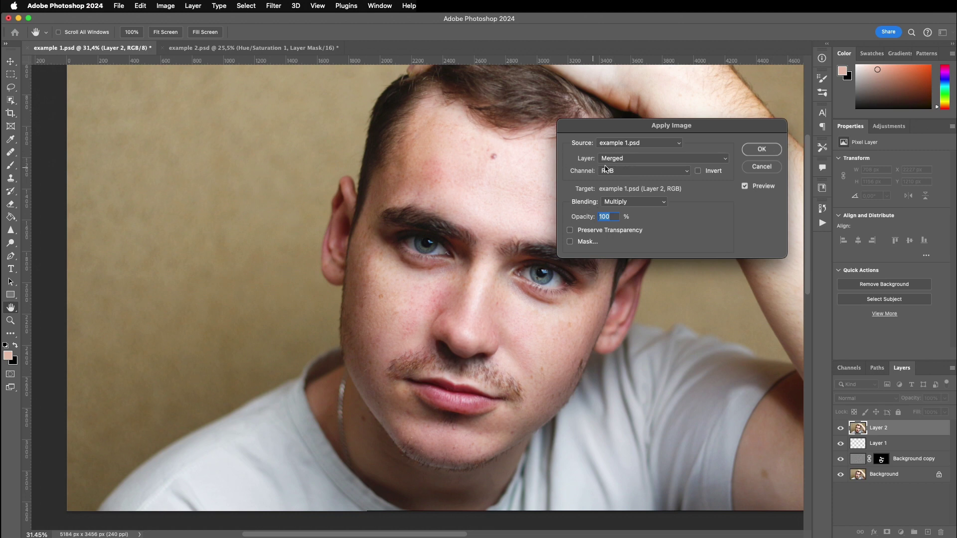
left_click(765, 155)
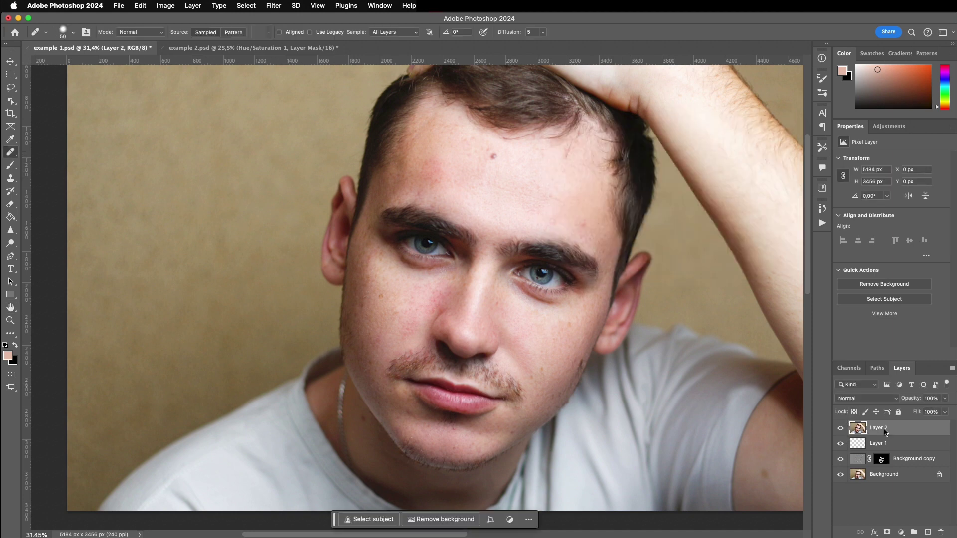
Duplicate Layer 2 and place both layers in a new group, leaving Layer 2 copy selected
left_click_drag(887, 432, 929, 531)
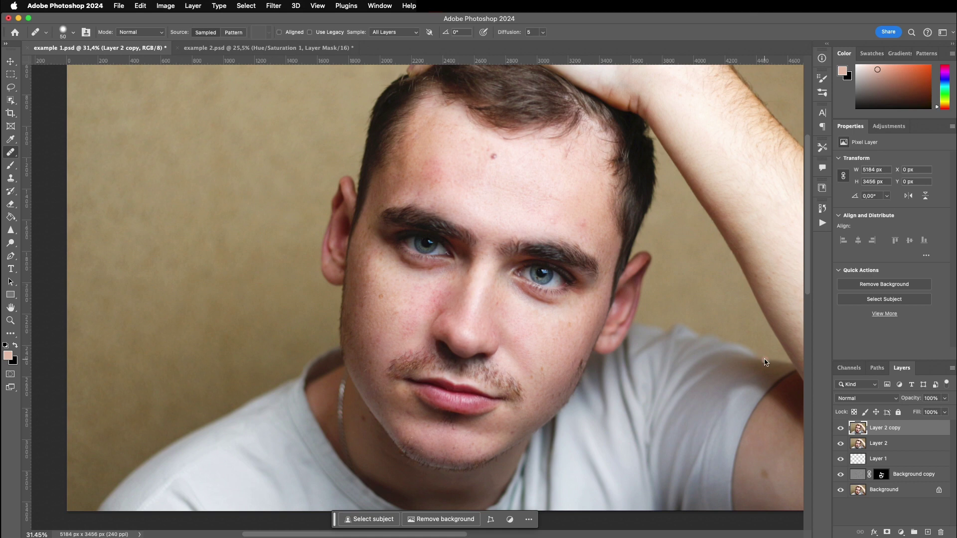
left_click(894, 443, "shift")
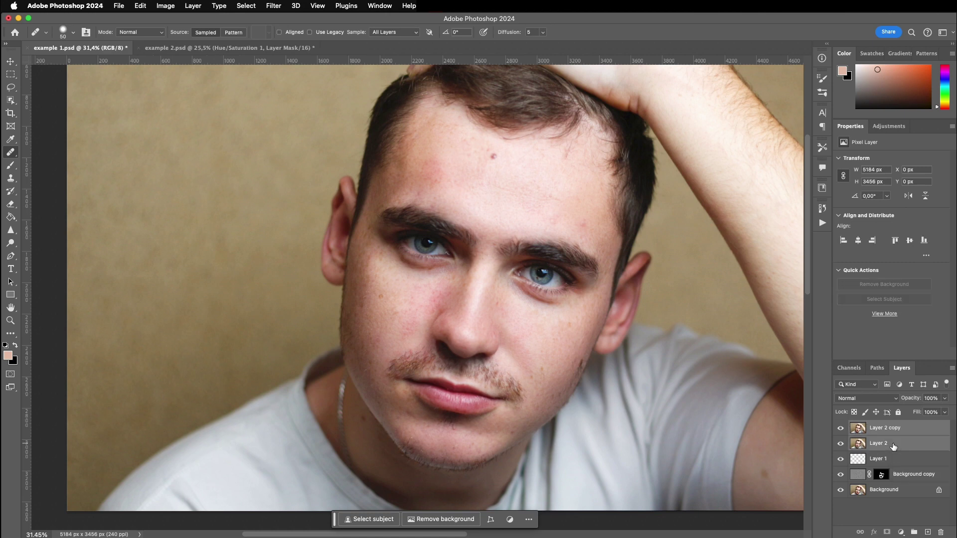
left_click(914, 532)
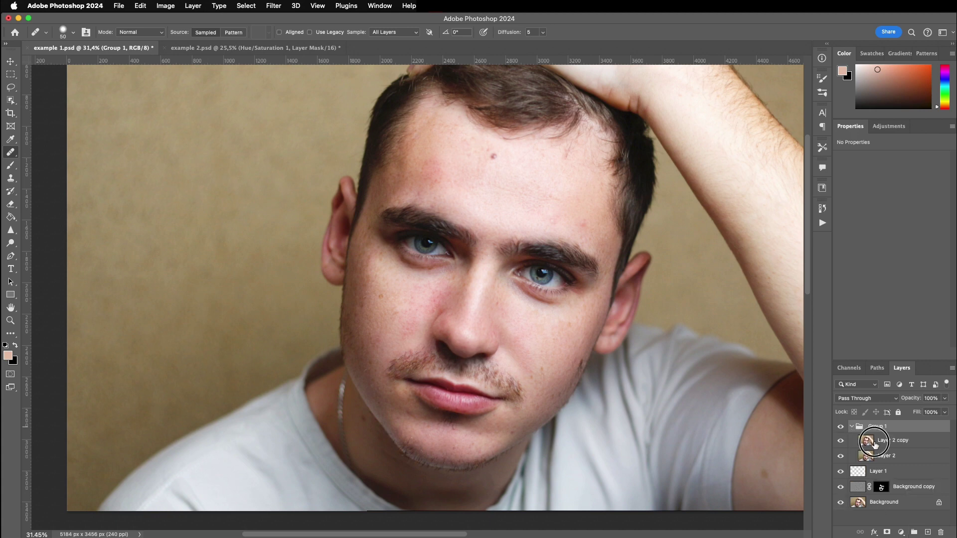
left_click(875, 443)
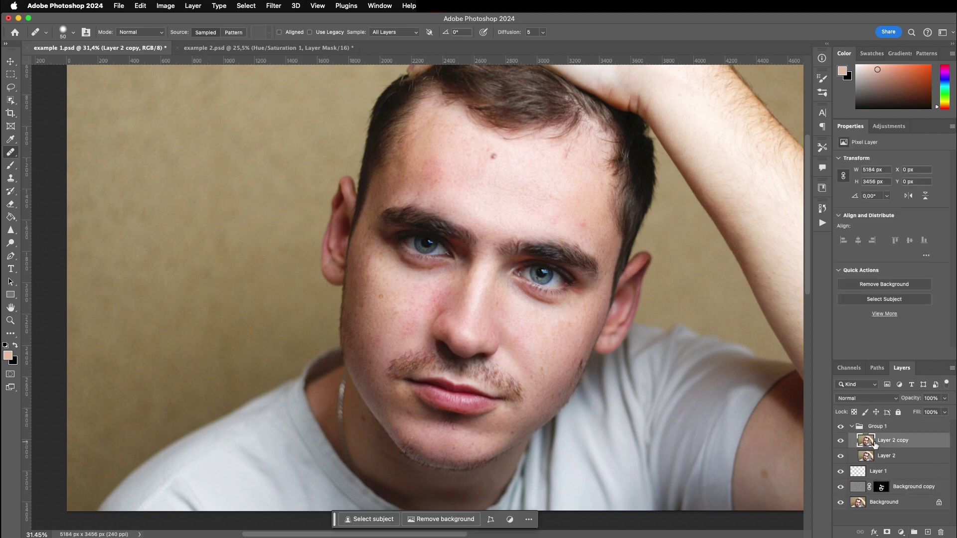
Invert the colours of Layer 2 copy and set its blend mode to Vivid Light
key("super+i")
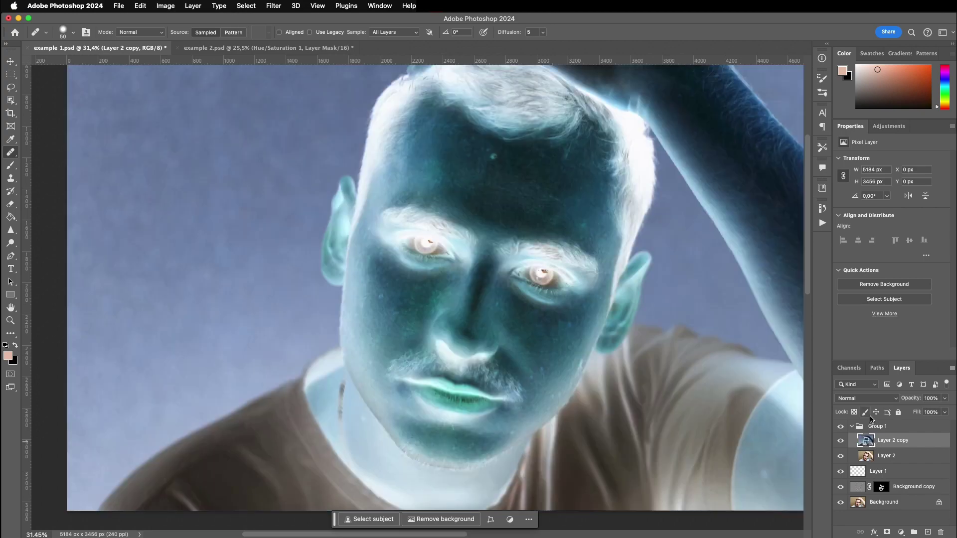
left_click(868, 399)
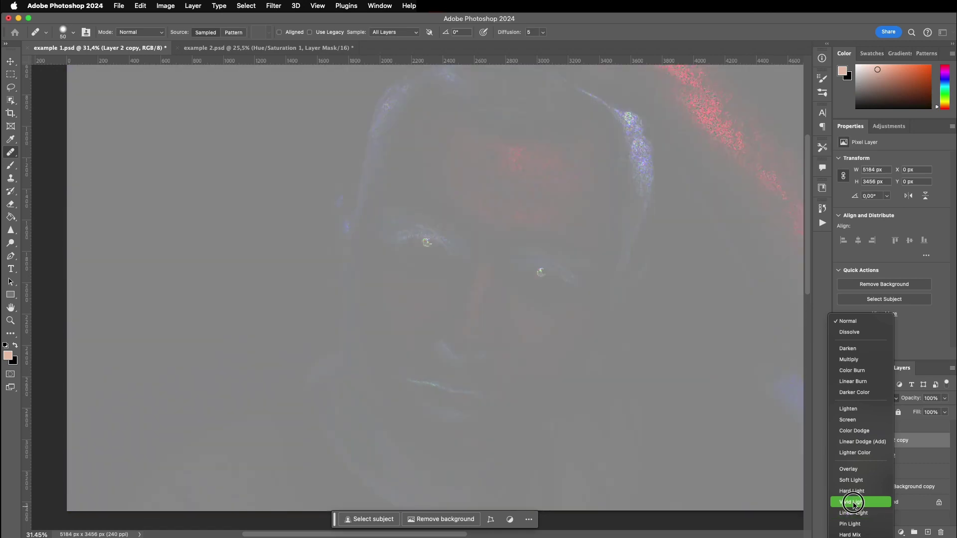
left_click(854, 503)
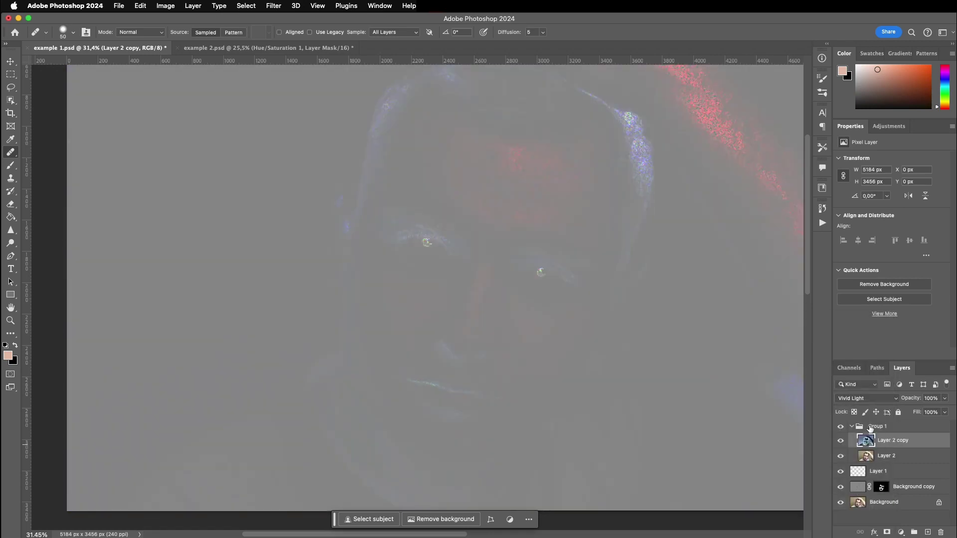
Set the blend mode of Group 1 to Overlay and compare the portrait with the group hidden and shown
key("super+g")
left_click(874, 398)
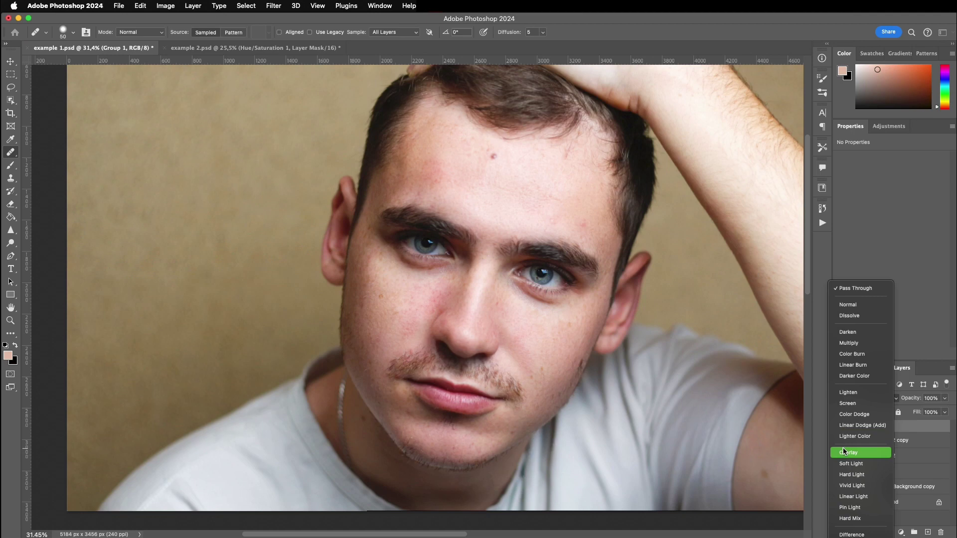
left_click(847, 451)
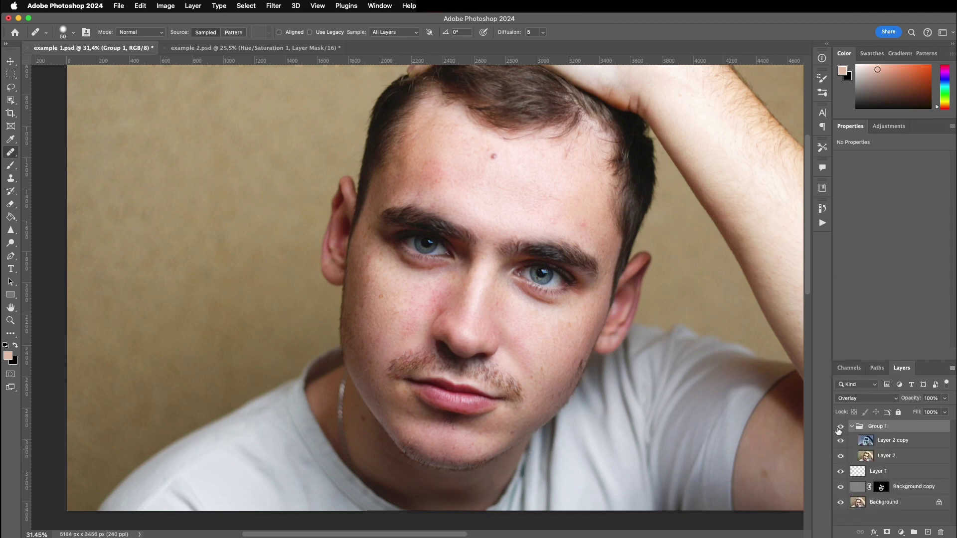
left_click(841, 427)
left_click(841, 427)
left_click(841, 427)
left_click(840, 427)
Start a Gaussian Blur on Layer 2 copy and set its radius to 2.7 pixels
left_click(866, 441)
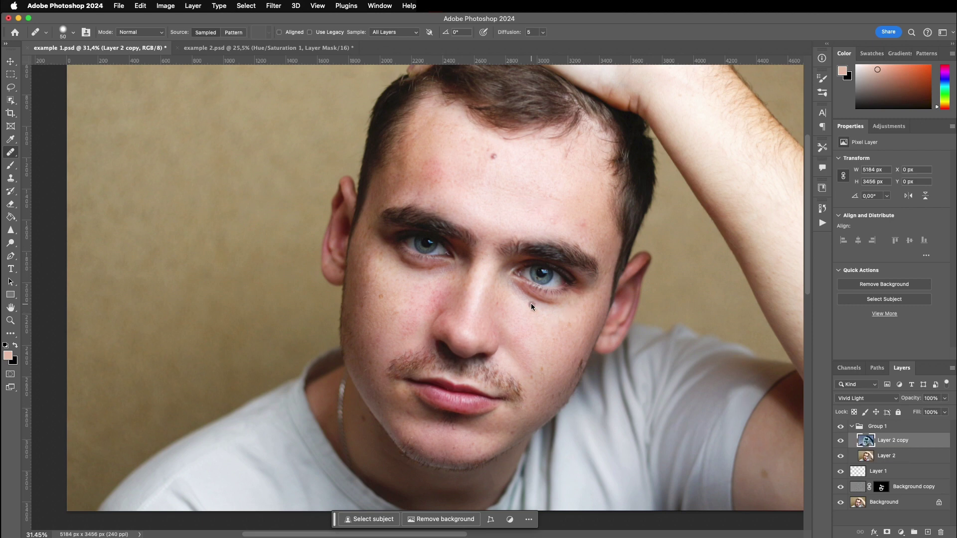
left_click(274, 6)
mouse_move(306, 143)
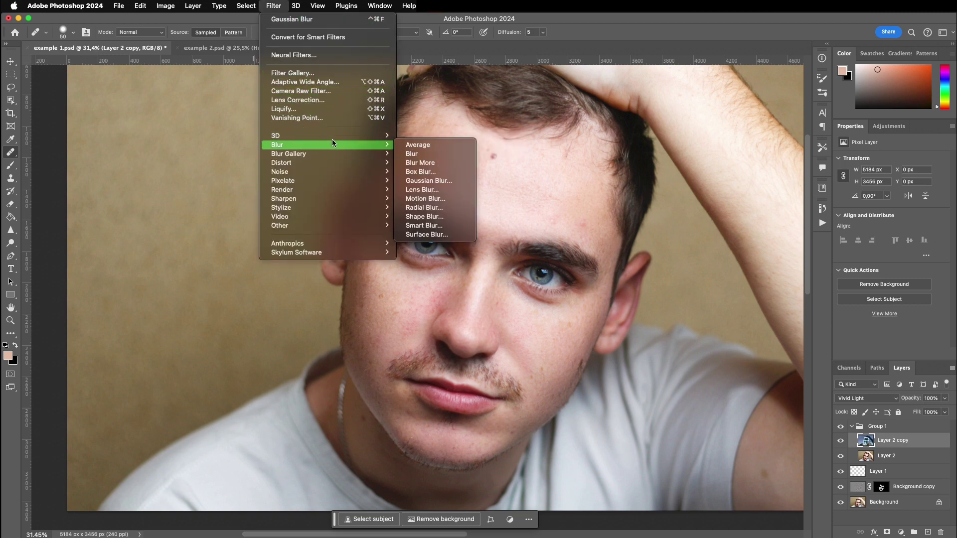
mouse_move(384, 144)
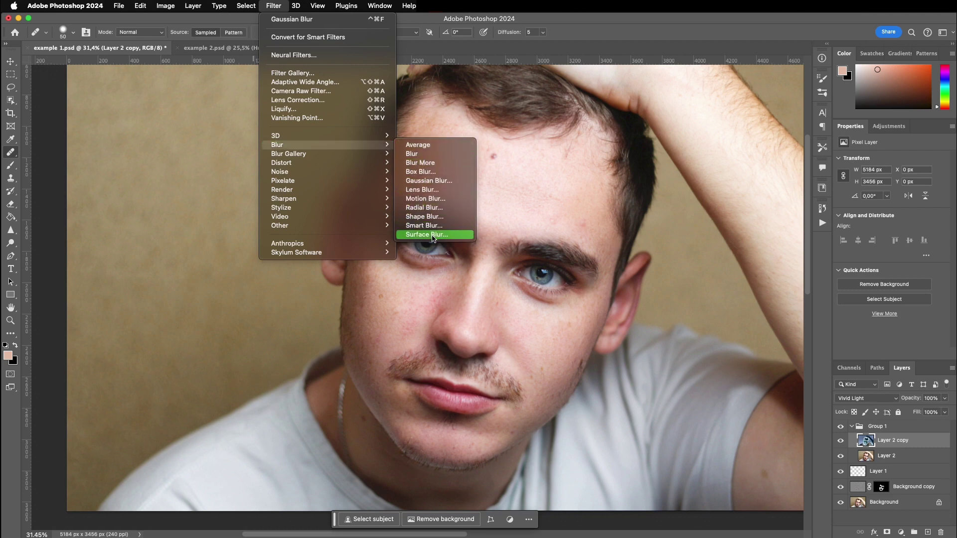
left_click(433, 181)
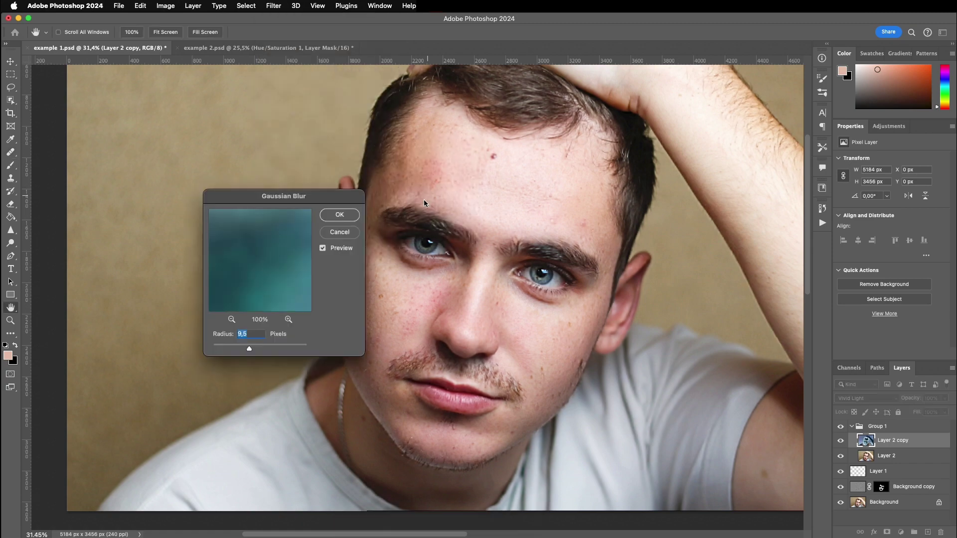
scroll(464, 263, "up", 5)
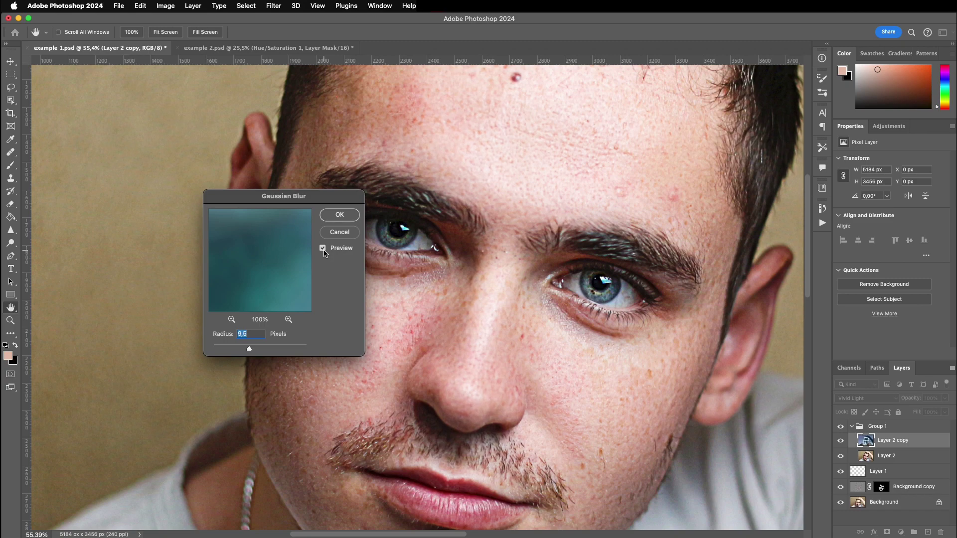
left_click(323, 251)
left_click(324, 251)
left_click_drag(250, 349, 194, 351)
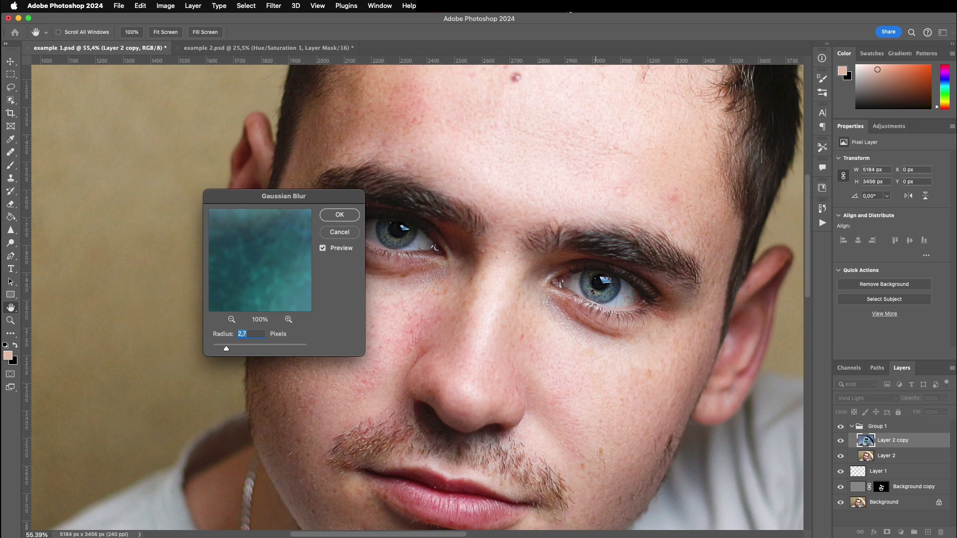
Compare the cheek and eye detail with the blur preview off and on, and apply the Gaussian Blur
left_click(323, 248)
left_click(323, 248)
left_click_drag(318, 202, 219, 193)
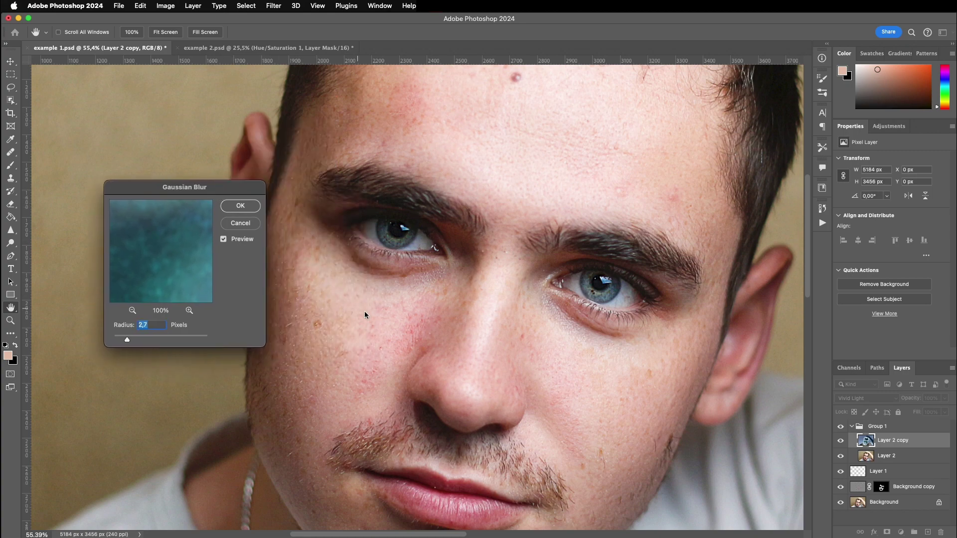
scroll(407, 330, "up", 1)
scroll(407, 330, "up", 3)
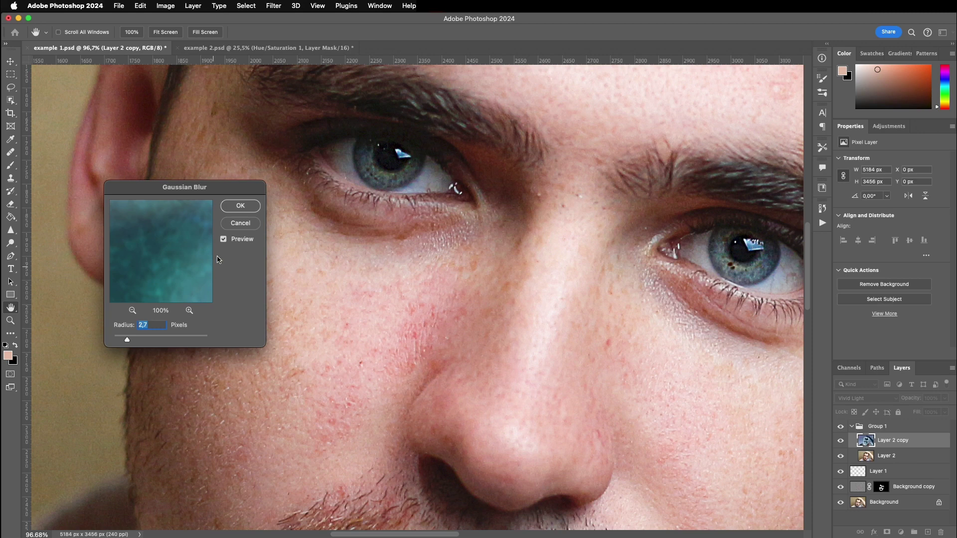
left_click(224, 240)
left_click(224, 240)
left_click(224, 240)
left_click(225, 240)
left_click(223, 242)
left_click(240, 206)
key("j")
Compare the retouched face with the original Background layer by isolating that layer and restoring the others
scroll(659, 289, "down", 6)
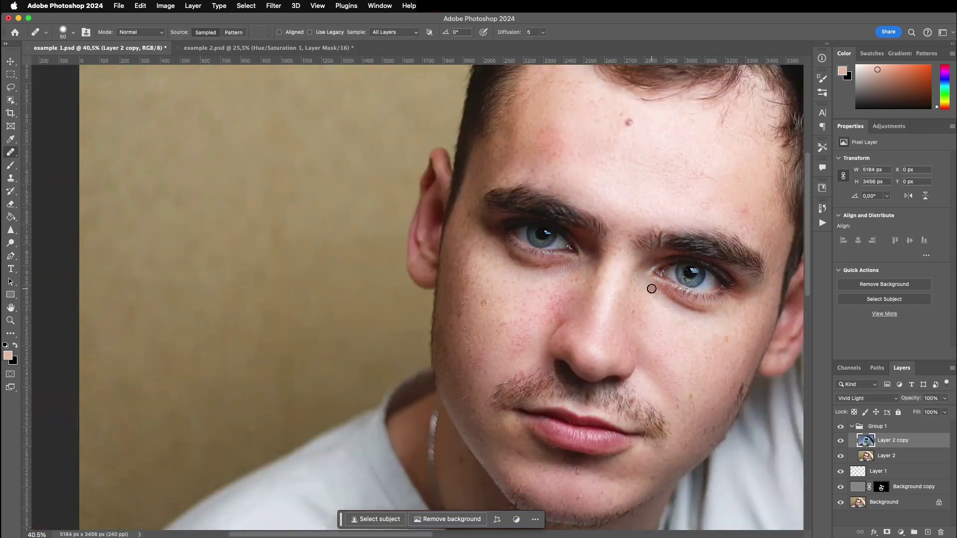
scroll(656, 293, "down", 1)
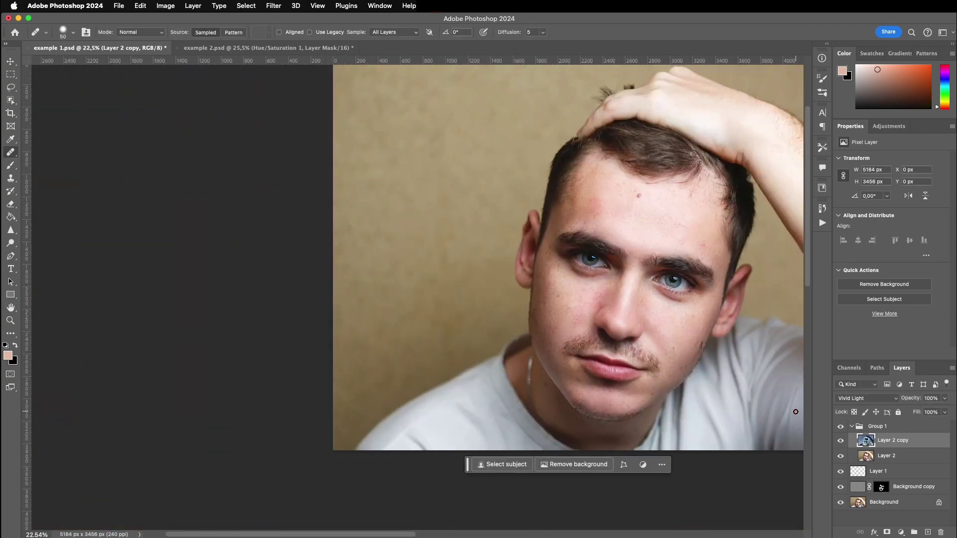
left_click(839, 503, "alt")
left_click(839, 503, "alt")
scroll(714, 352, "up", 1)
scroll(714, 353, "up", 2)
scroll(690, 348, "down", 1)
left_click_drag(673, 314, 562, 370)
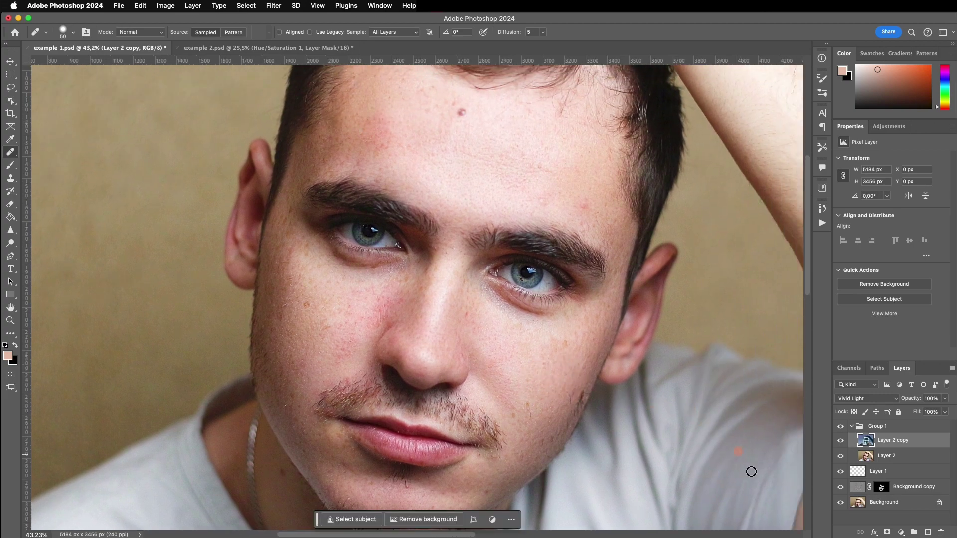
left_click(839, 503, "alt")
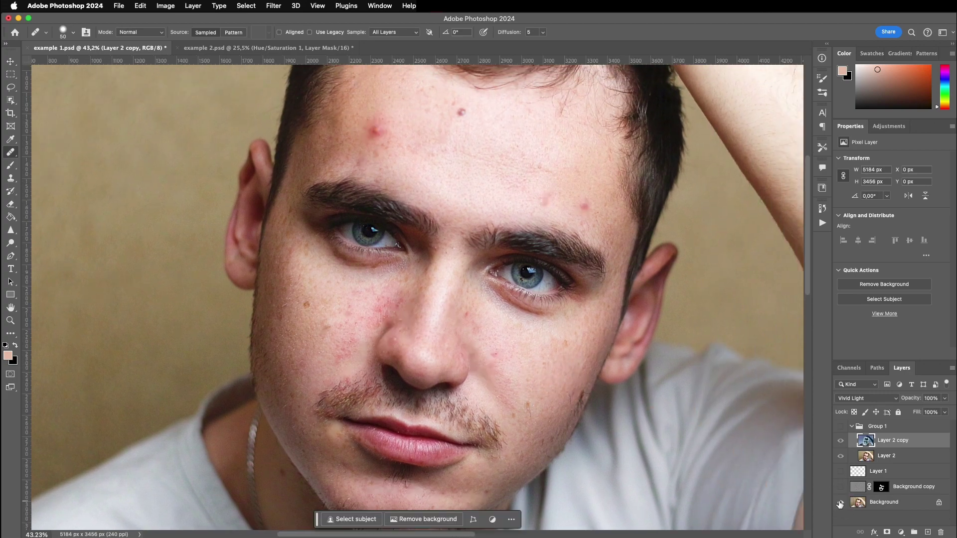
left_click(840, 504, "alt")
left_click(840, 503, "alt")
left_click(840, 503, "alt")
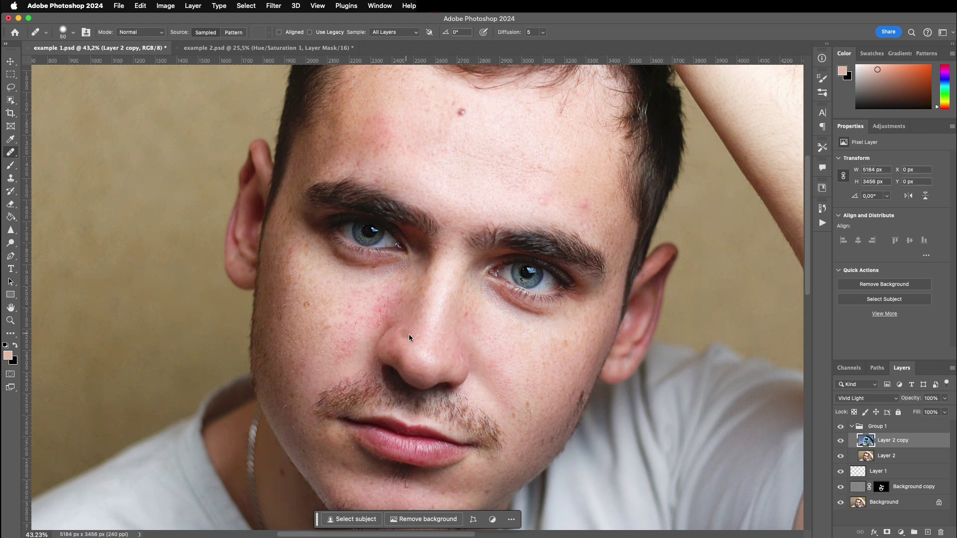
left_click(897, 427)
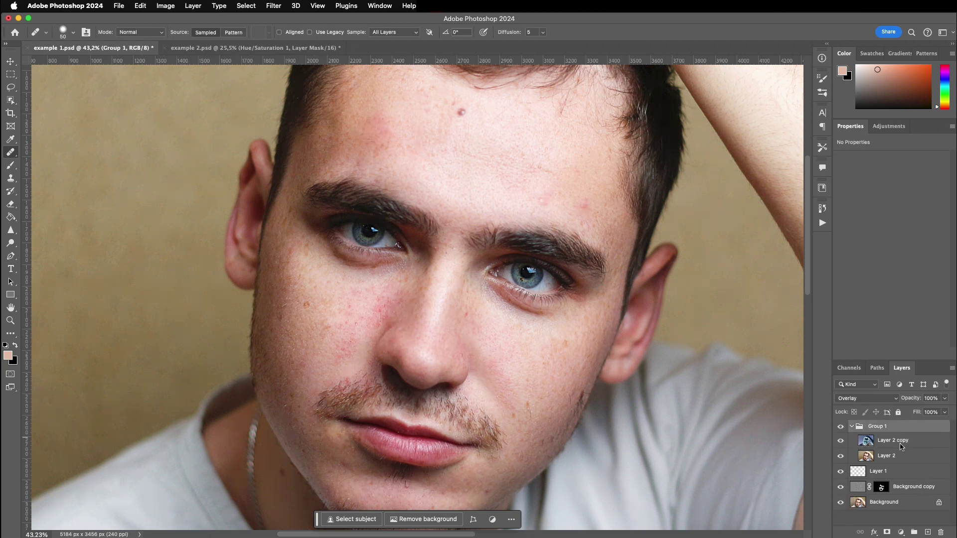
left_click(927, 533)
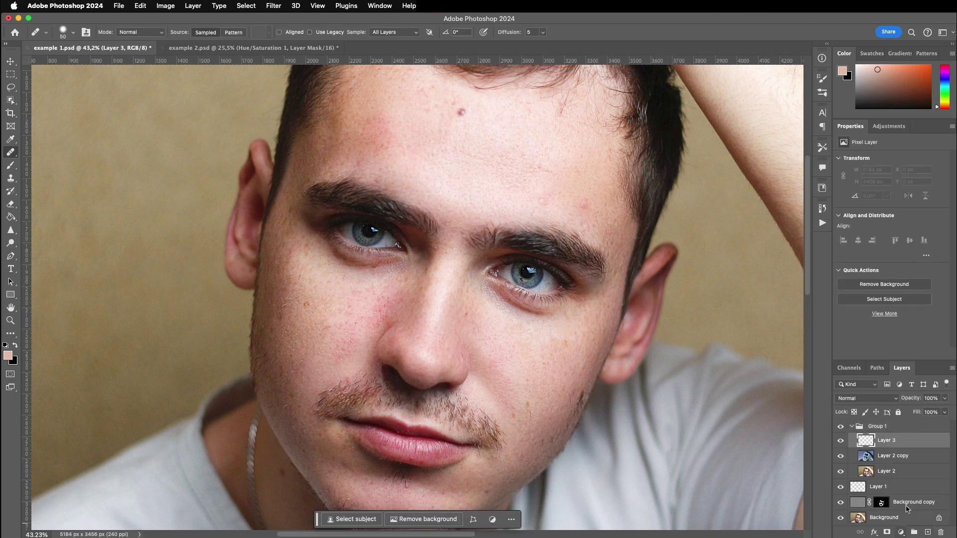
left_click(941, 532)
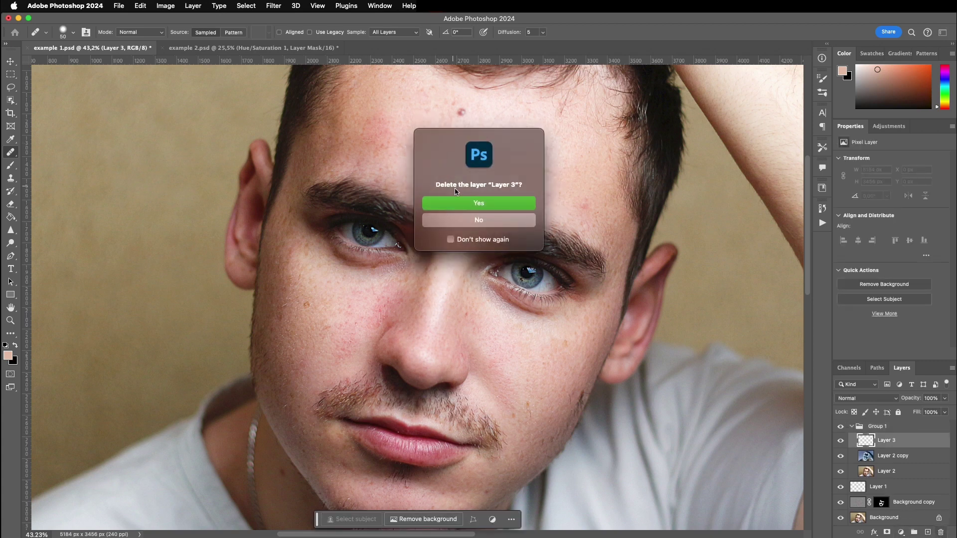
left_click(461, 203)
Add a Hue/Saturation adjustment layer above Group 1 and restrict its adjustment to the Reds range
left_click(898, 532)
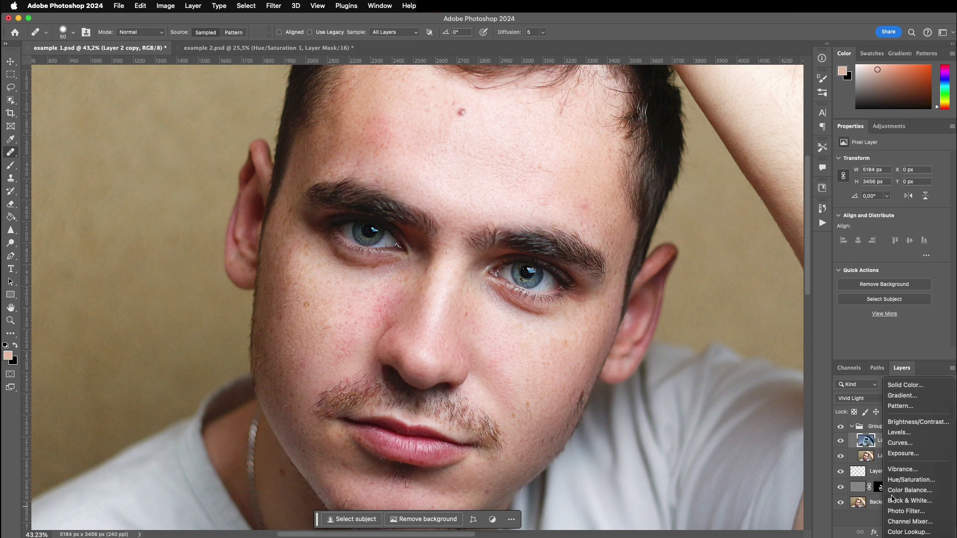
left_click(912, 480)
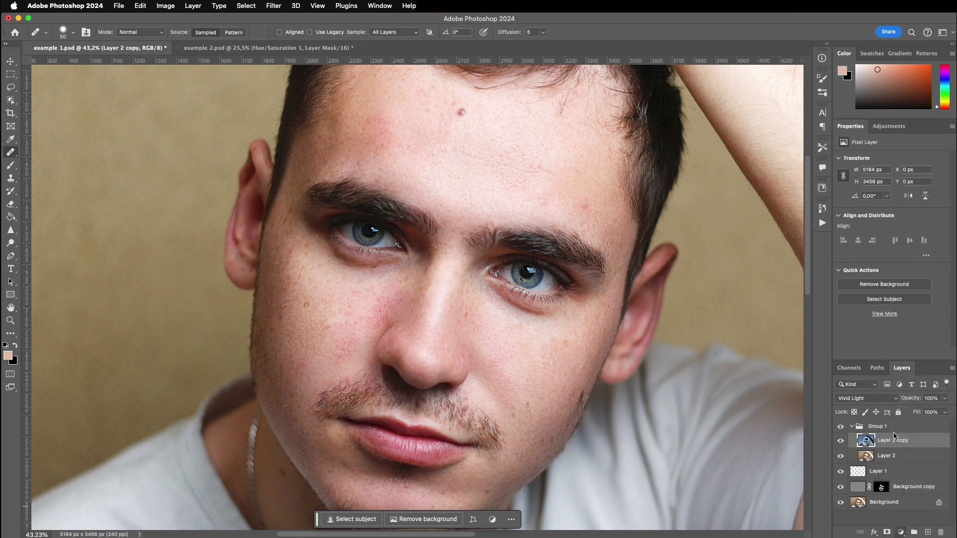
left_click_drag(925, 439, 923, 426)
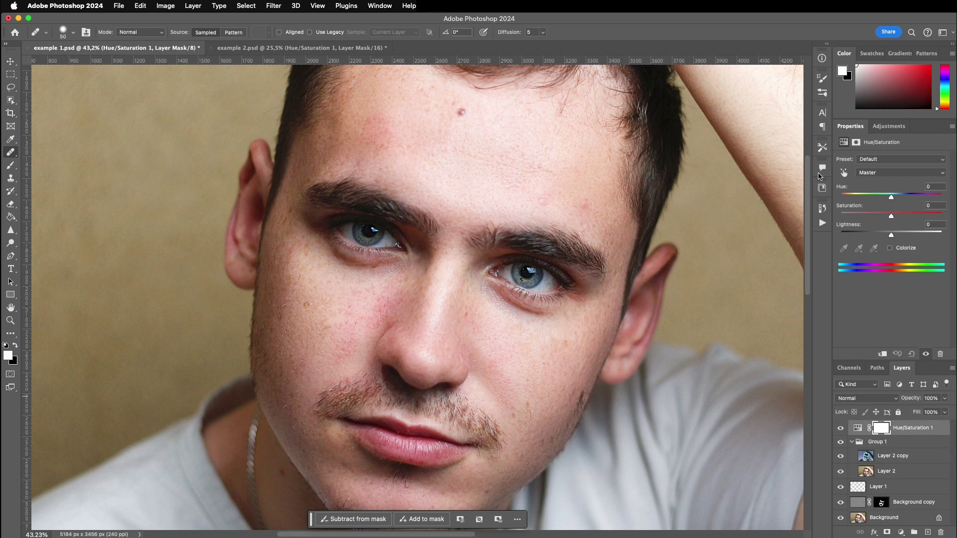
left_click(862, 177)
left_click(870, 183)
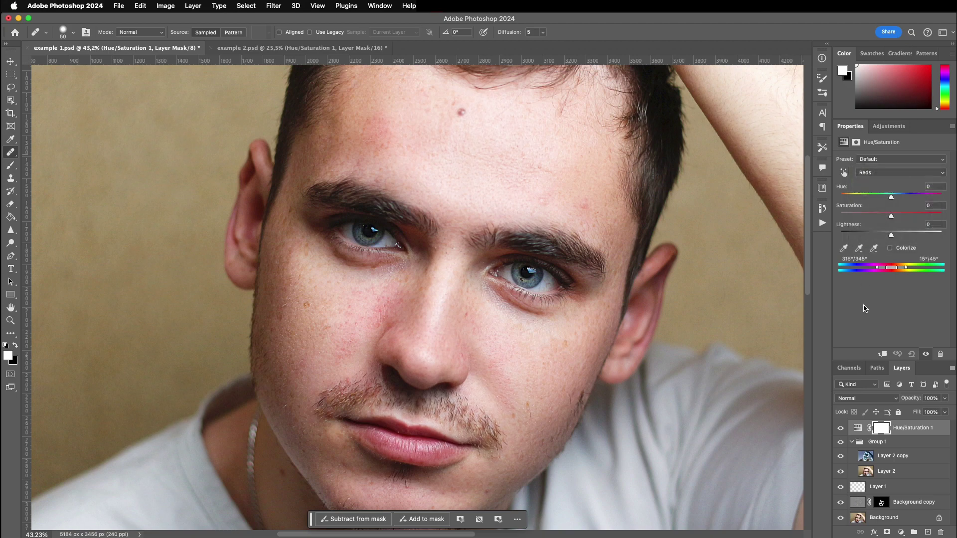
Sample the reddened skin on the cheek beside the nose to define the Reds range
left_click(845, 248)
scroll(454, 287, "up", 10)
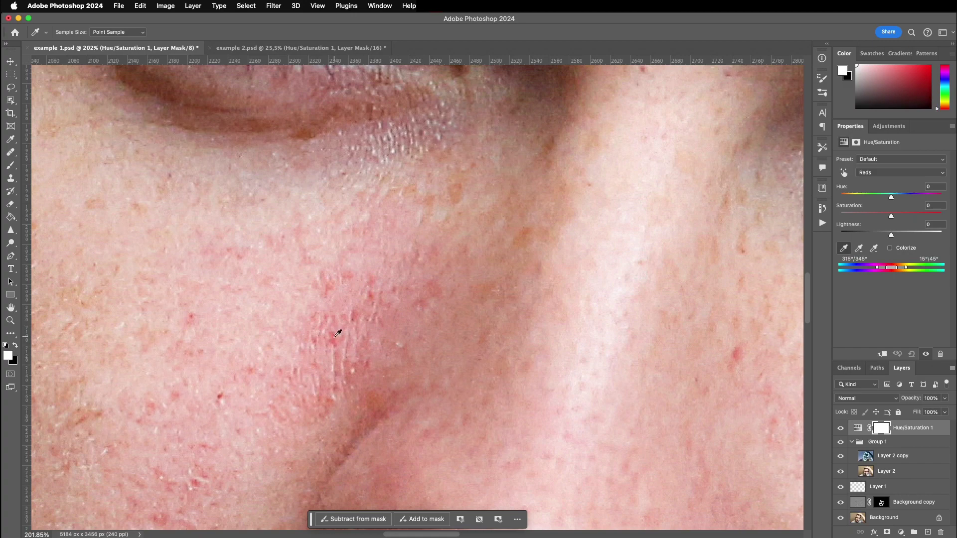
left_click(338, 333)
scroll(603, 228, "down", 10)
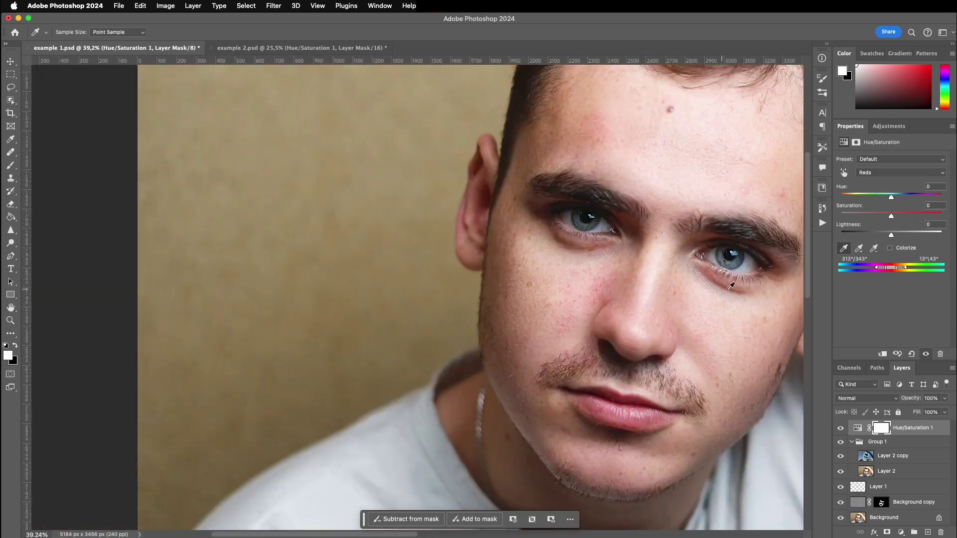
left_click_drag(766, 292, 628, 310)
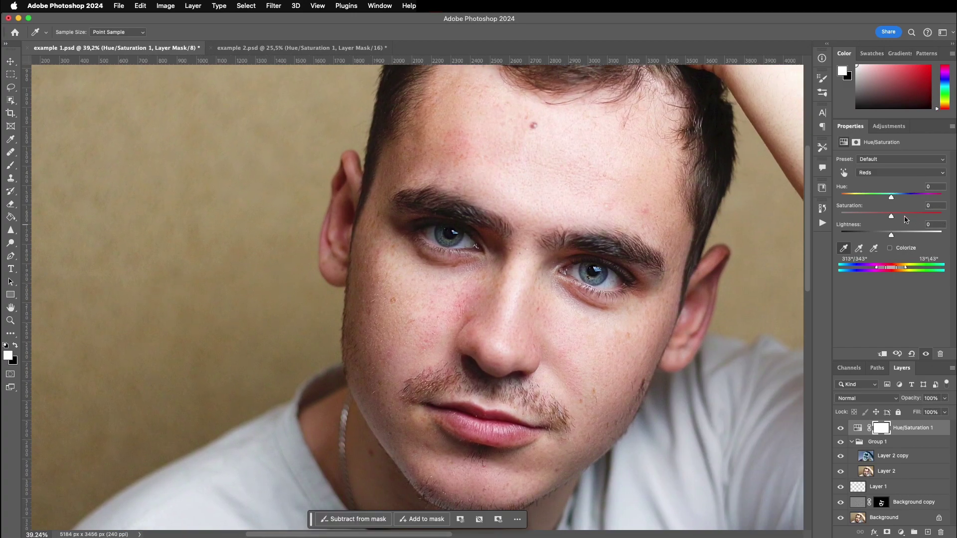
Raise the Reds saturation to +61 and subtract a normal forehead skin tone from the sampled colour range
left_click_drag(892, 217, 923, 219)
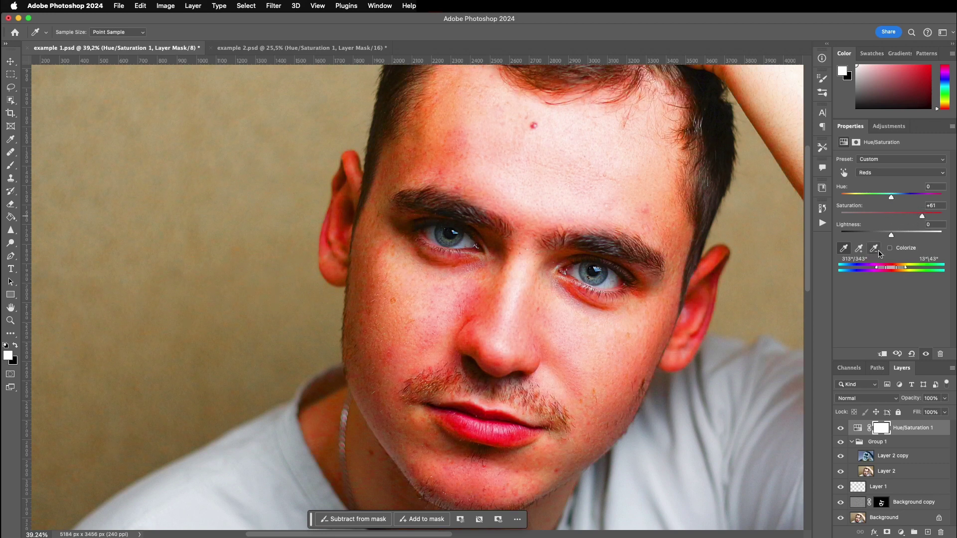
left_click(874, 248)
scroll(583, 263, "down", 3)
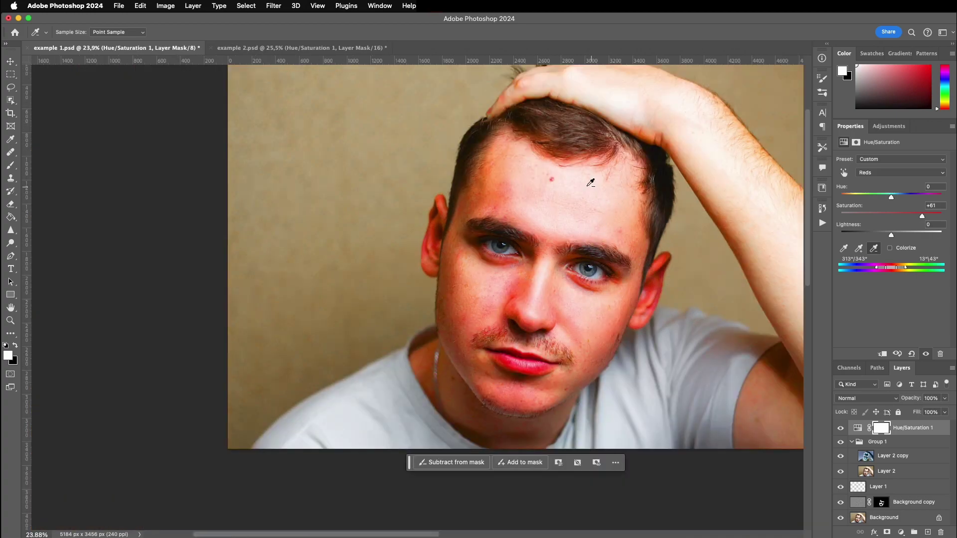
scroll(580, 208, "up", 3)
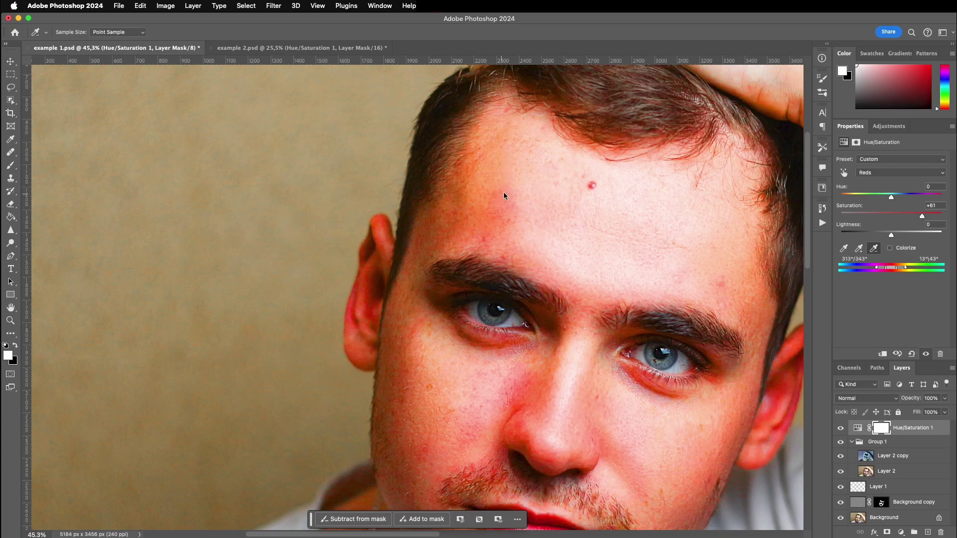
scroll(511, 171, "up", 5)
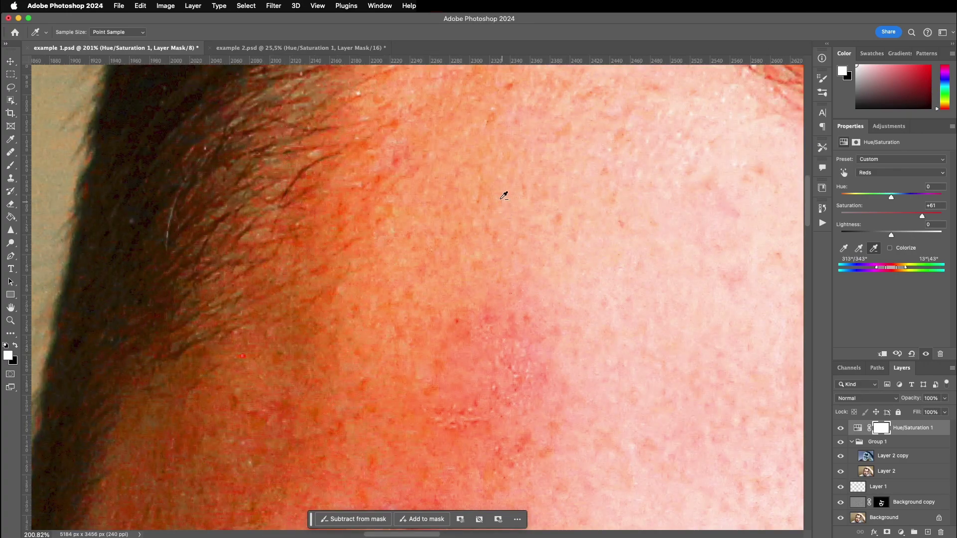
scroll(503, 183, "down", 7)
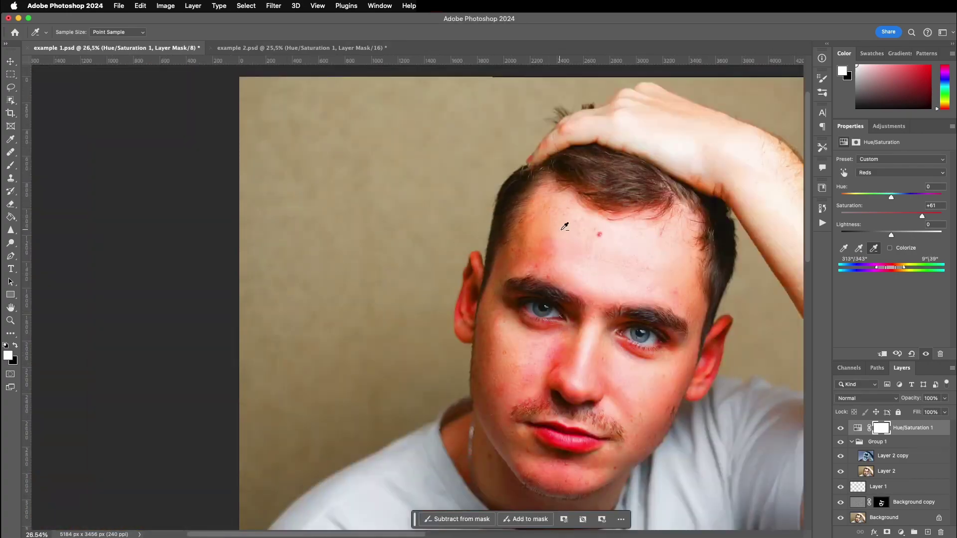
Reset the Reds saturation to 0 and set the Reds hue to +7
left_click(938, 205)
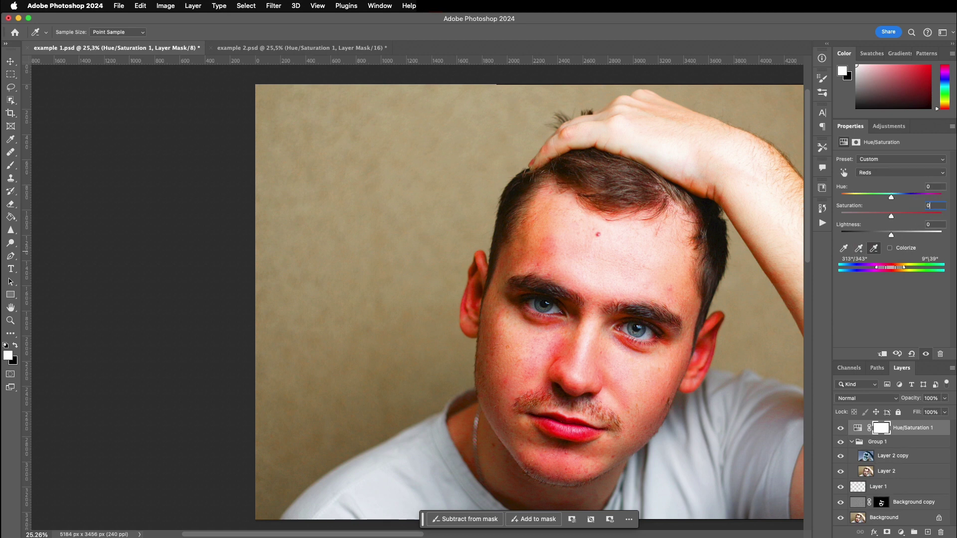
type("0")
left_click(937, 187)
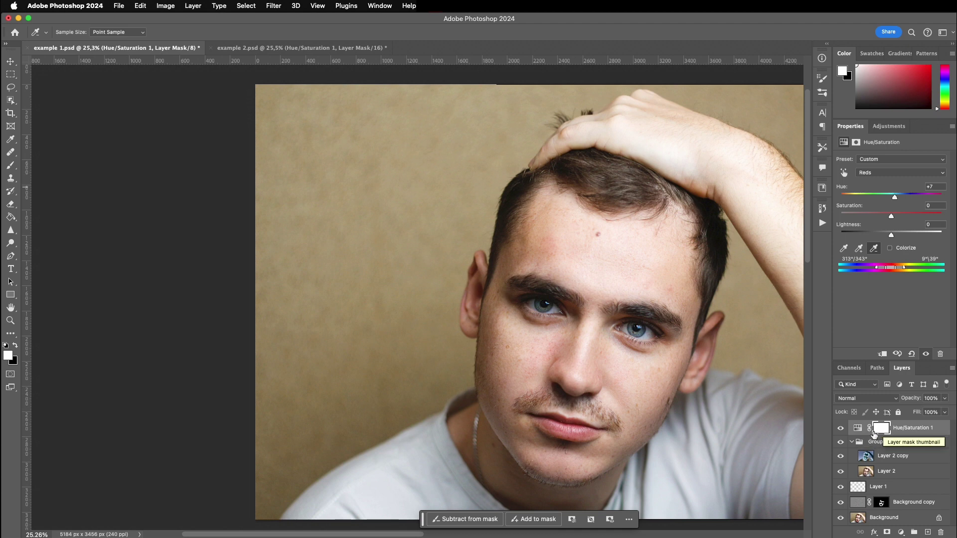
Invert the Hue/Saturation mask to black and paint white at 10% flow over the reddened cheek, forehead and chin
key("super+i")
key("b")
left_click(543, 394)
left_click_drag(543, 393, 545, 374)
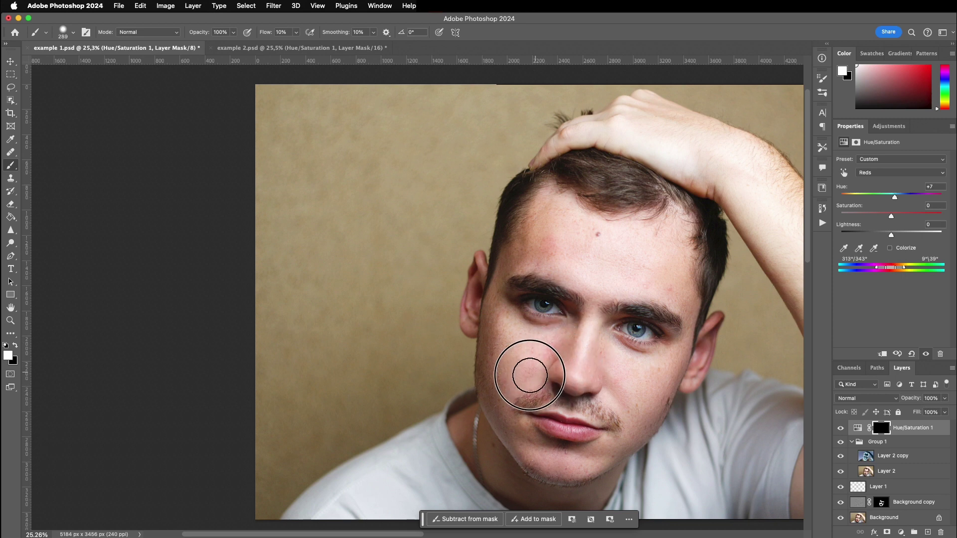
mouse_move(543, 240)
left_mouse_down()
mouse_move(701, 333)
mouse_move(653, 379)
mouse_move(605, 355)
mouse_move(600, 387)
mouse_move(579, 359)
mouse_move(523, 369)
mouse_move(547, 341)
mouse_move(555, 356)
mouse_move(516, 409)
mouse_move(523, 474)
mouse_move(571, 473)
mouse_move(539, 460)
mouse_move(545, 508)
left_mouse_up()
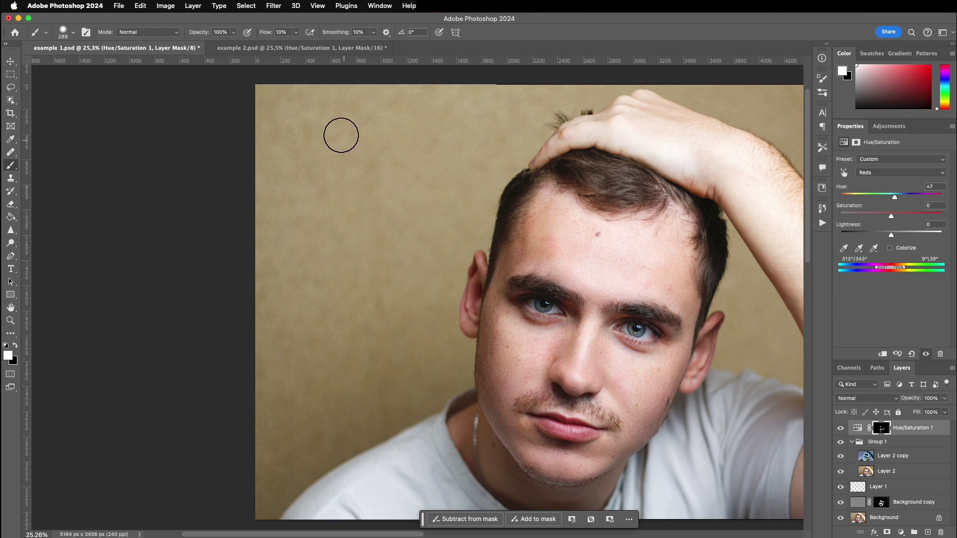
Switch to the example 2.psd document and make its Background copy layer visible
left_click(274, 50)
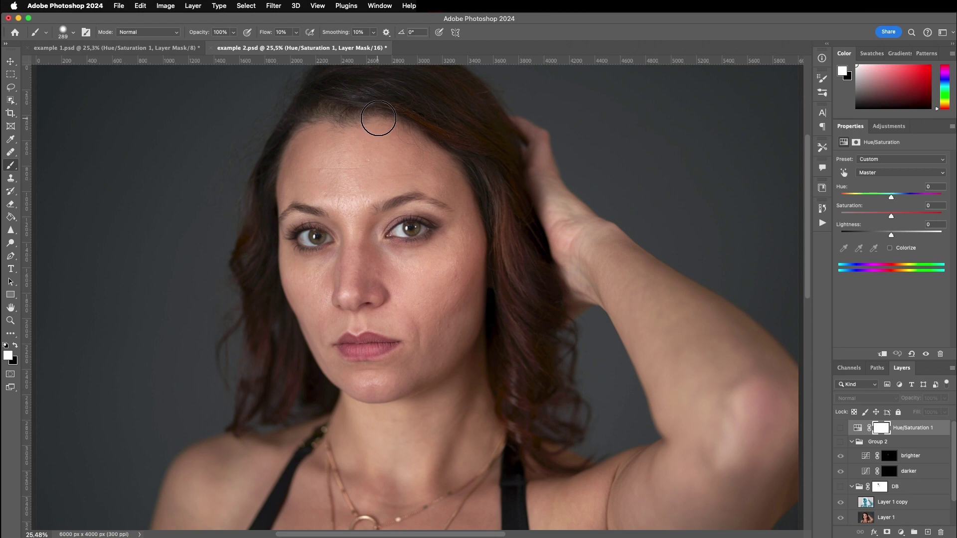
left_click_drag(391, 180, 424, 202)
scroll(424, 202, "up", 2)
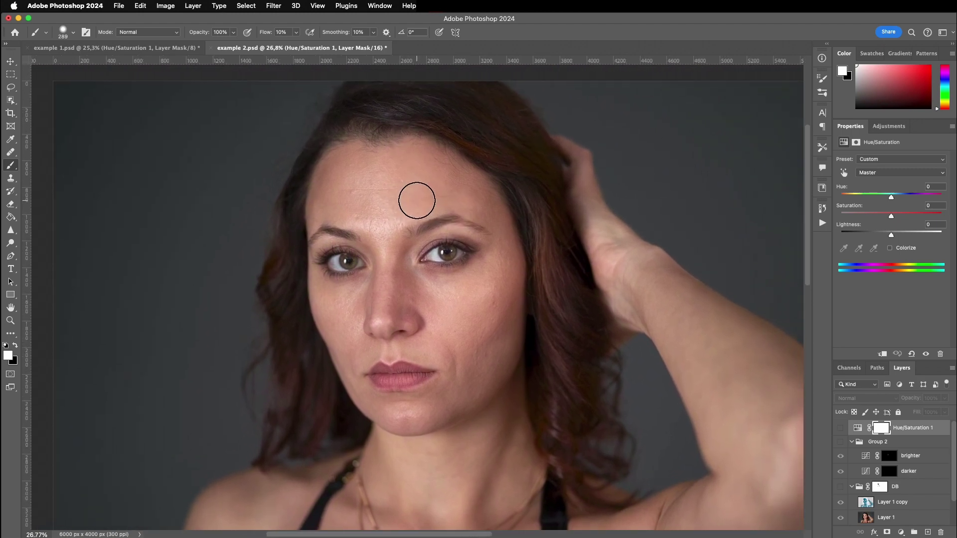
scroll(897, 474, "down", 2)
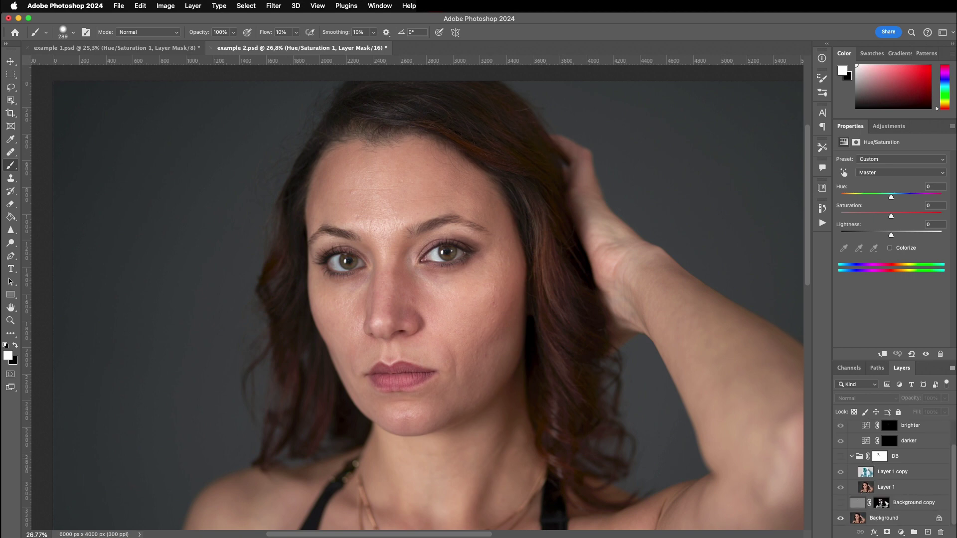
left_click(839, 504)
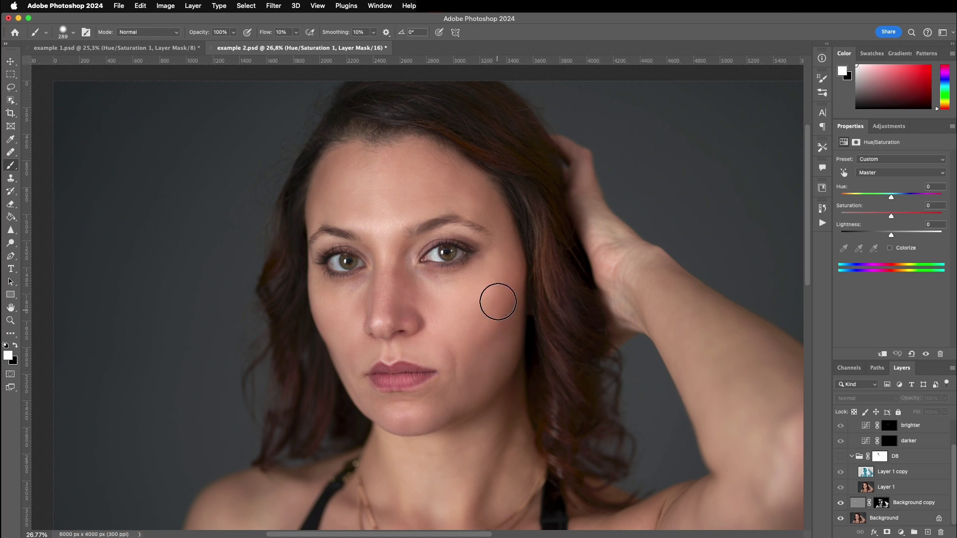
Make the DB group visible and examine the skin texture around the eyes and cheeks up close
key("h")
left_click_drag(413, 314, 375, 334)
scroll(375, 334, "up", 2)
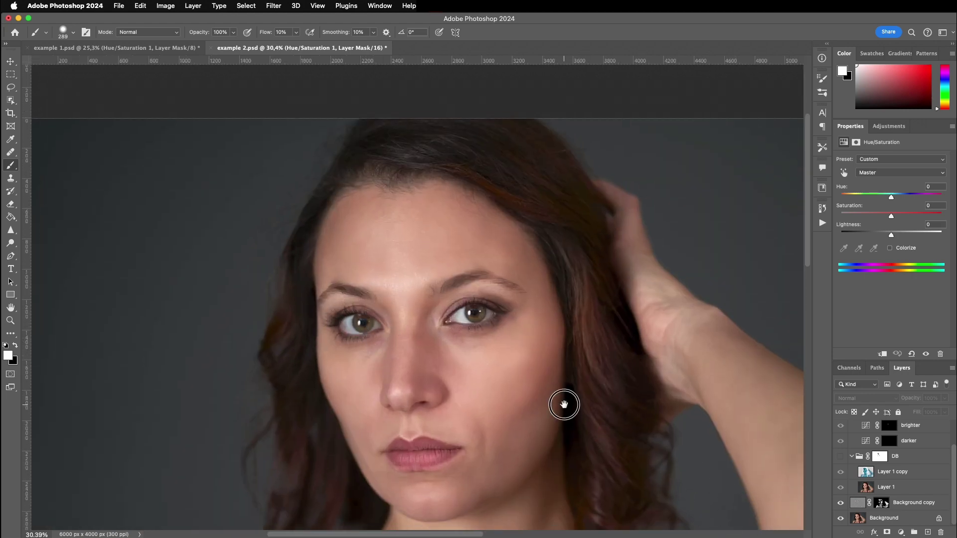
scroll(566, 404, "down", 3)
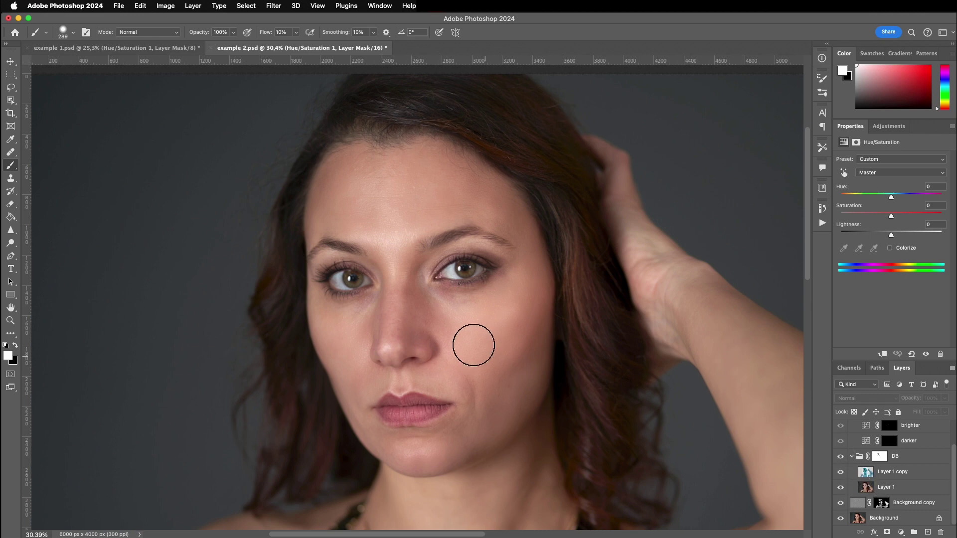
scroll(436, 312, "up", 4)
scroll(436, 312, "up", 2)
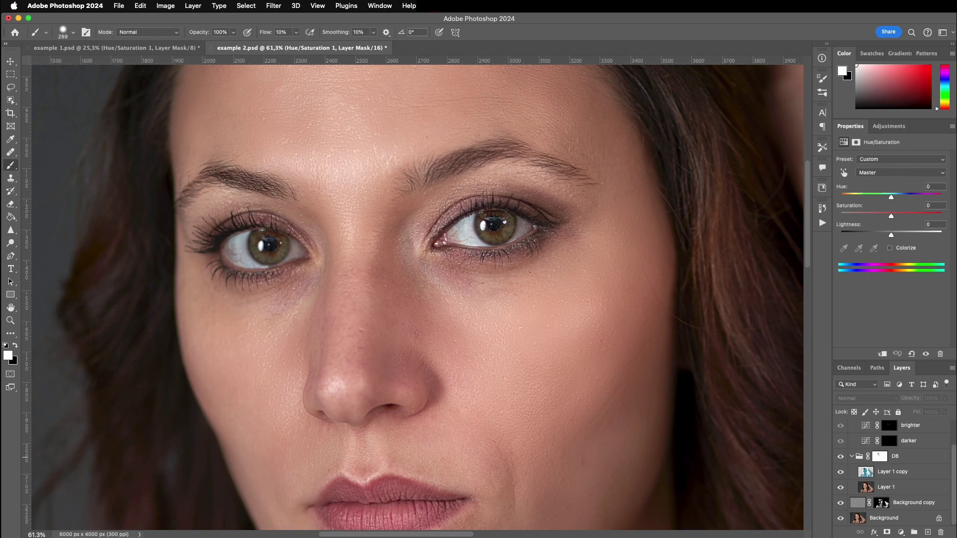
left_click(842, 458)
Compare the forehead and facial skin with the DB group's layer mask disabled and enabled
left_click(882, 457)
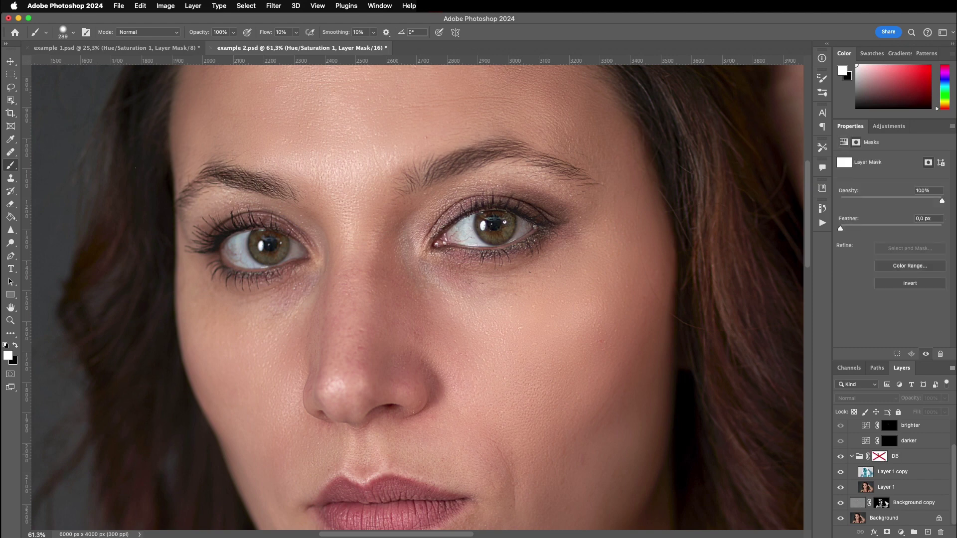
left_click(882, 457, "shift")
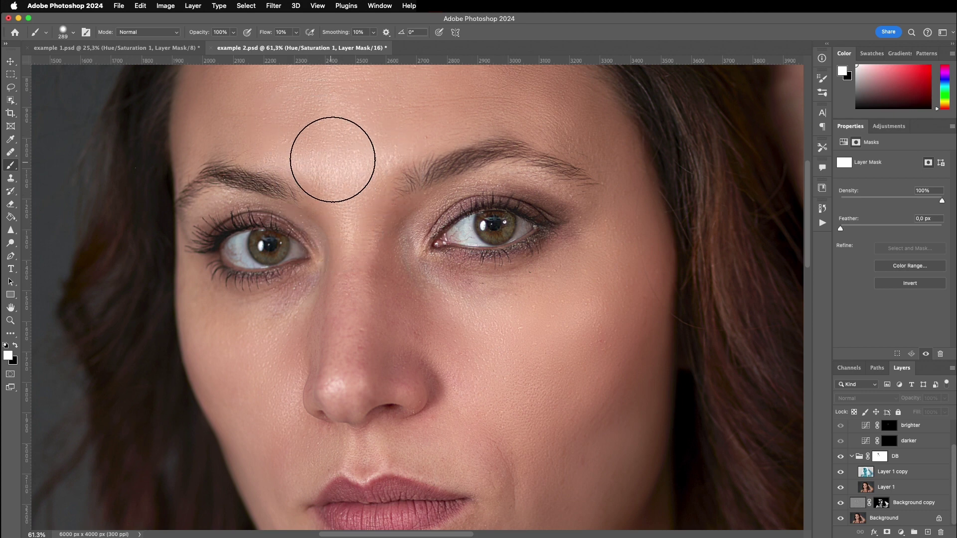
scroll(352, 175, "up", 2)
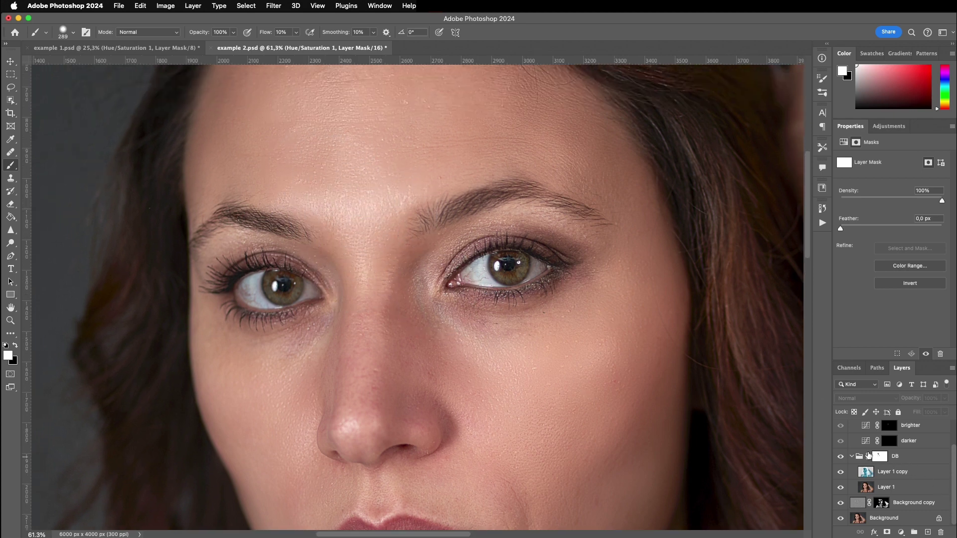
left_click(879, 457, "shift")
left_click(879, 456, "shift")
left_click(879, 456, "shift")
left_click(879, 456, "shift")
scroll(870, 457, "up", 2)
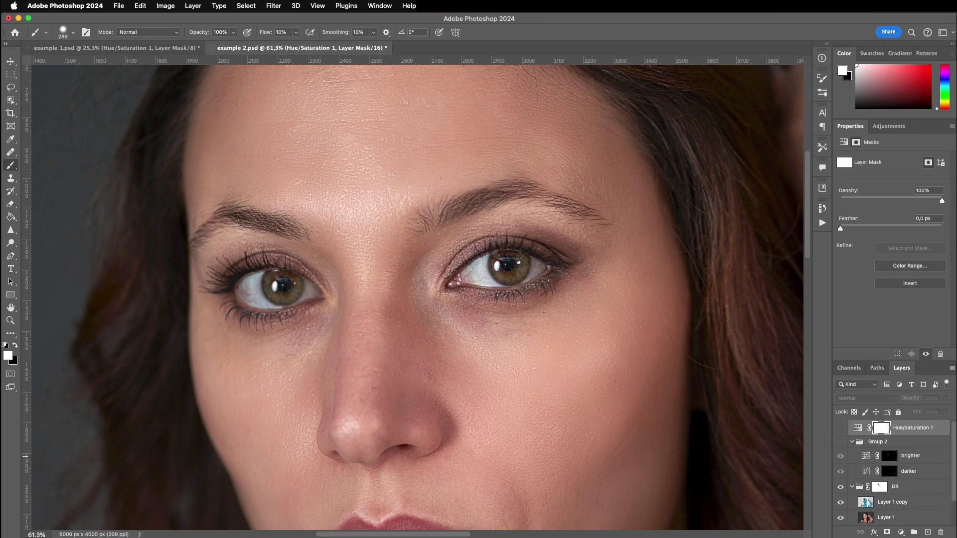
Make Group 2 with the brighter and darker curves and the Hue/Saturation 1 layer visible
scroll(642, 403, "down", 3)
left_click_drag(626, 380, 556, 314)
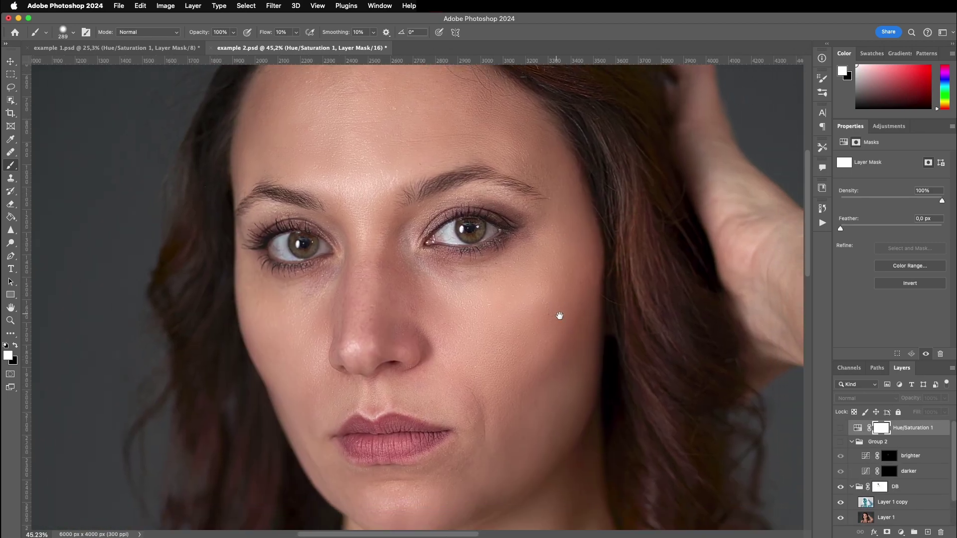
left_click(841, 442)
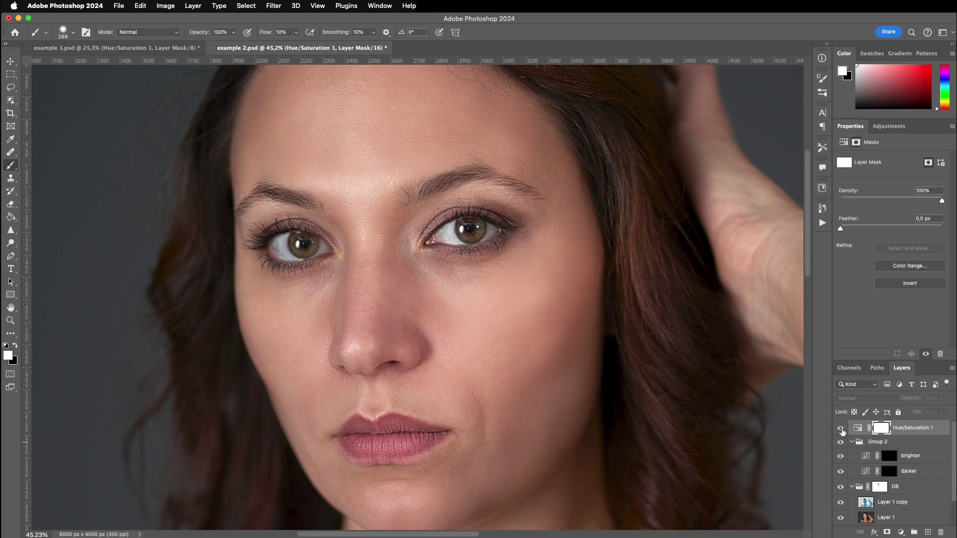
scroll(528, 367, "down", 3)
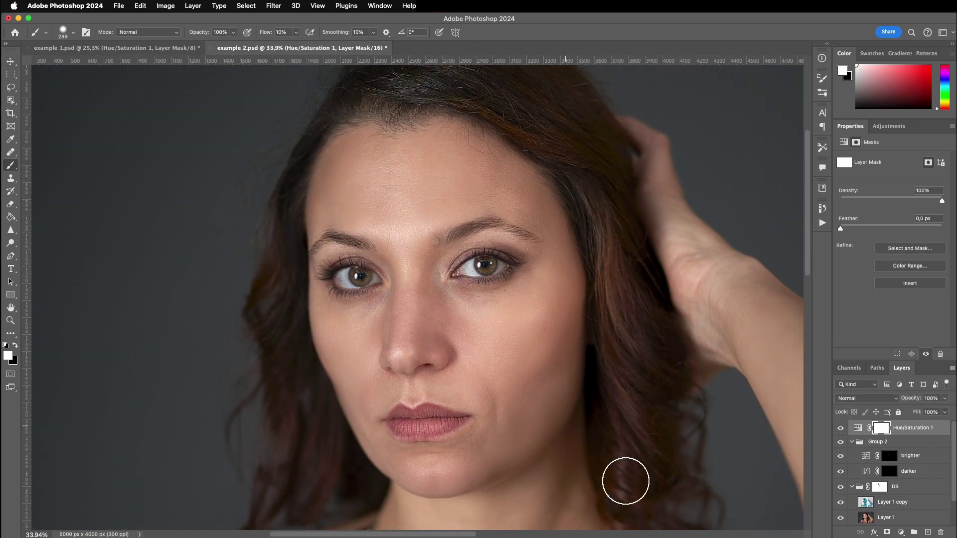
Compare the original Background portrait with the retouched version by hiding and restoring all the other layers
scroll(811, 525, "down", 2)
scroll(840, 527, "down", 2)
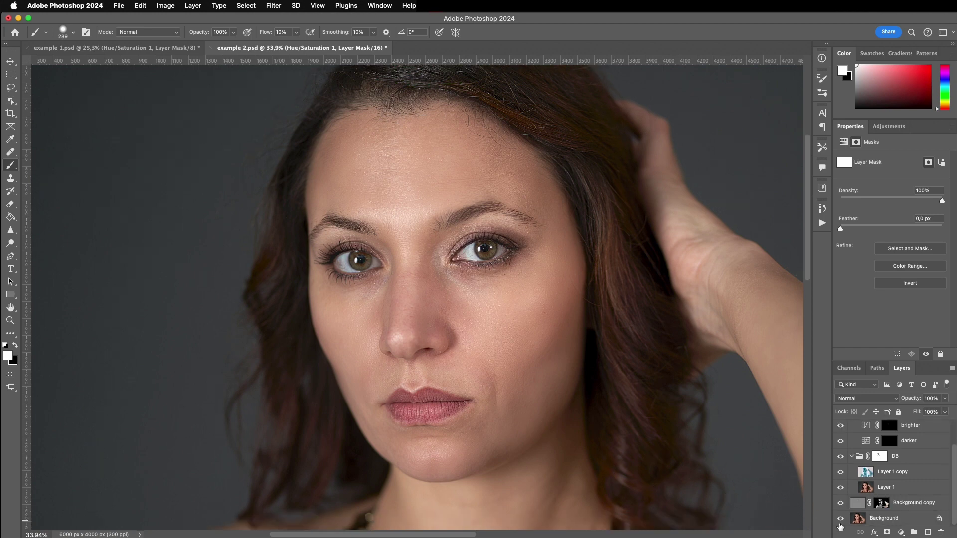
left_click(840, 520, "alt")
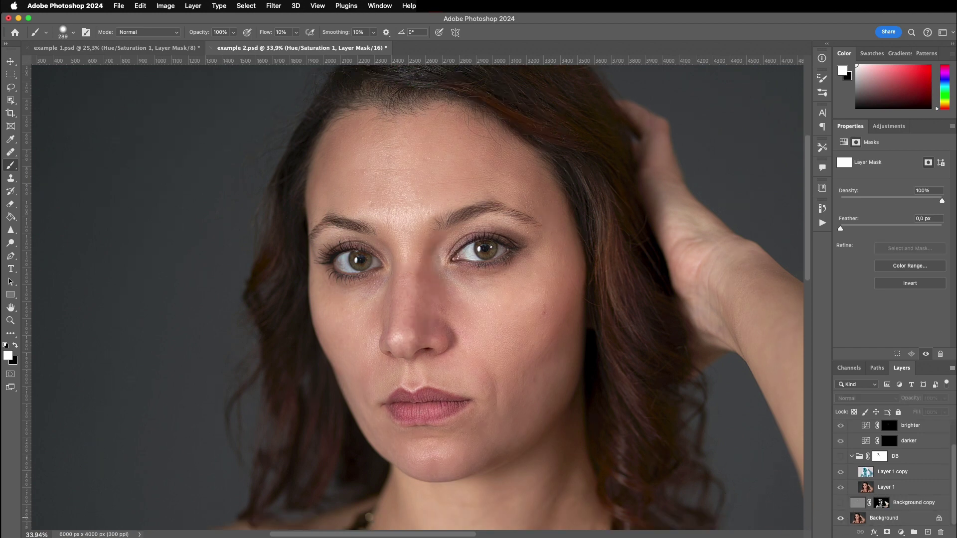
left_click(840, 520, "alt")
left_click(840, 520, "alt")
left_click(841, 521, "alt")
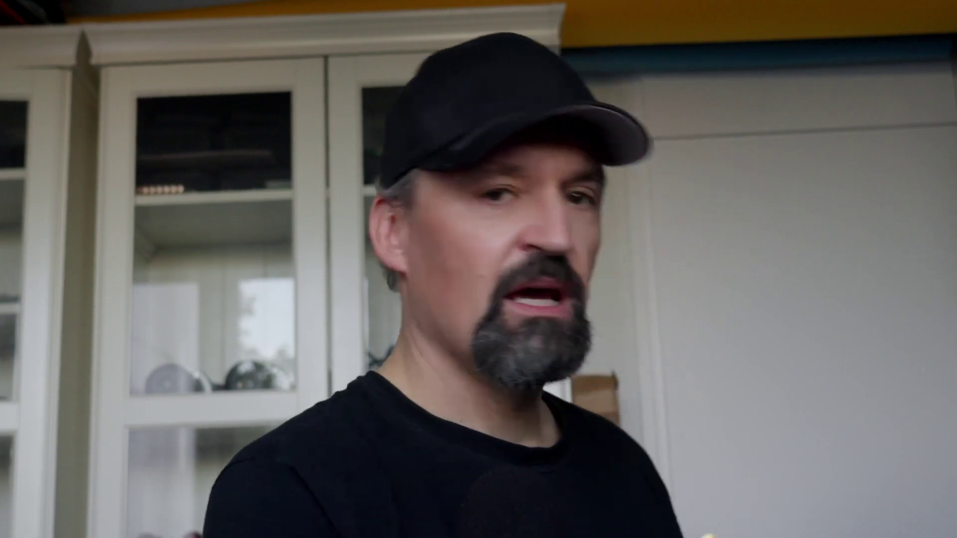